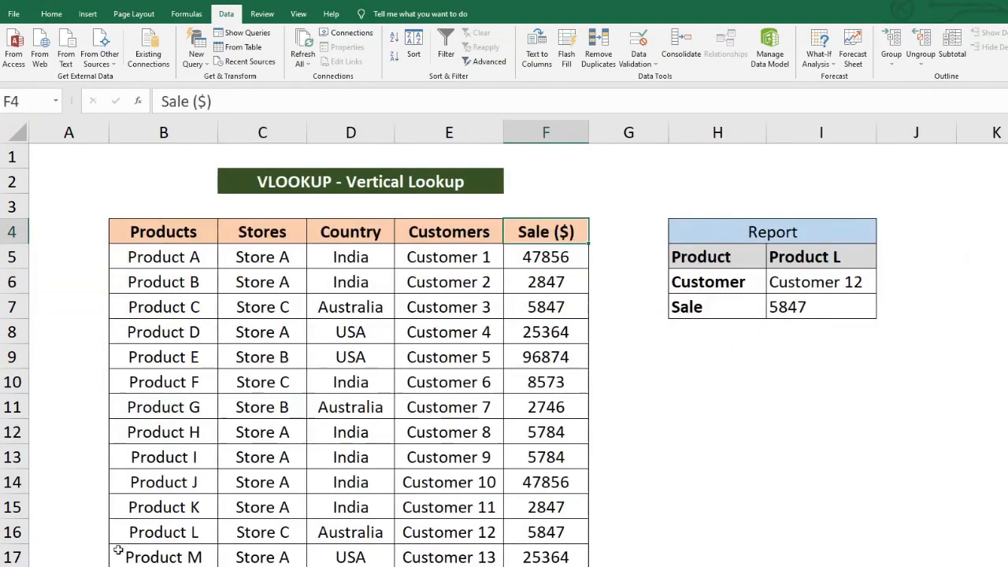
Examine the vertical lookup table, then the horizontal table in rows 4 to 8 and its Report block.
drag(184, 131, 523, 161)
click(540, 229)
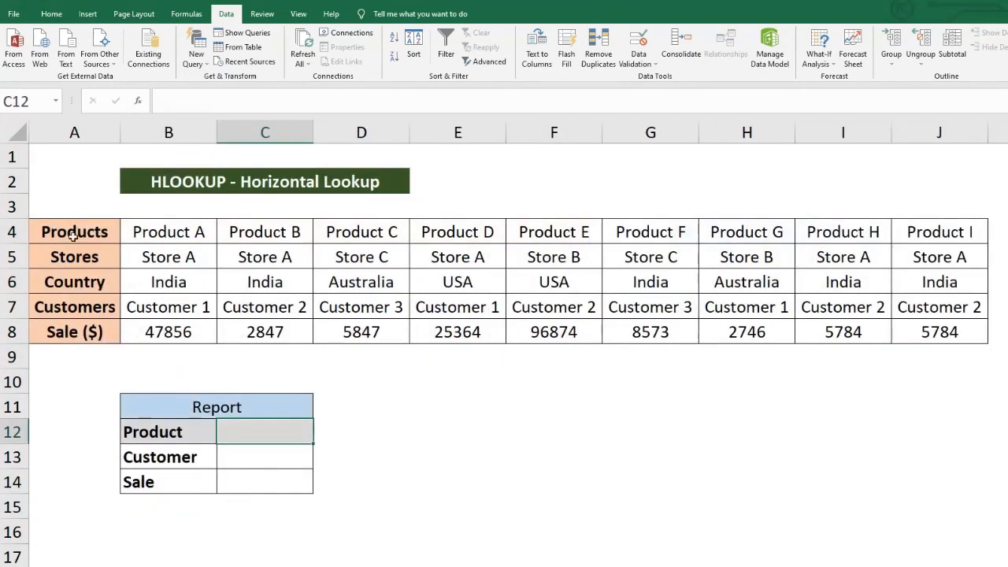
drag(12, 231, 16, 331)
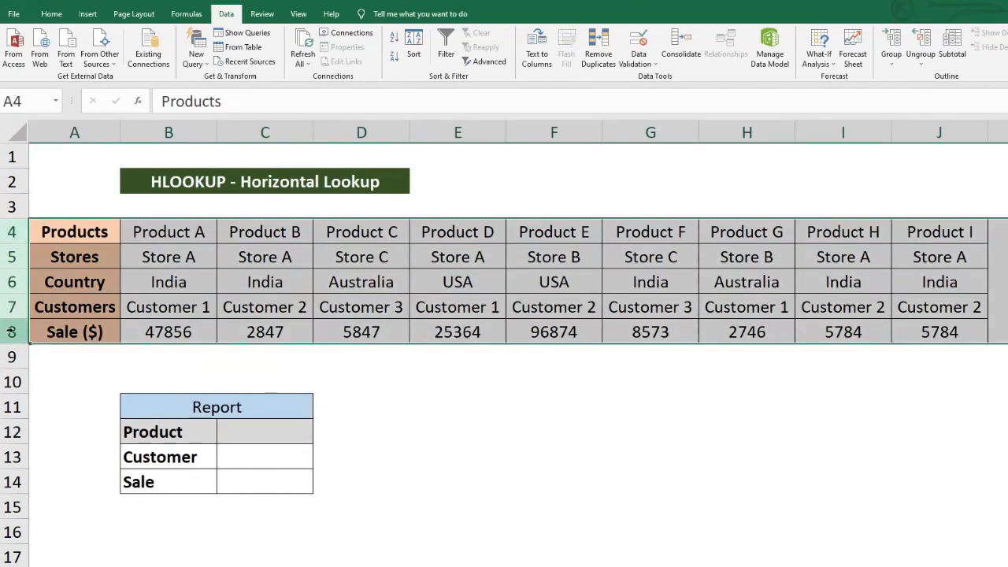
click(59, 332)
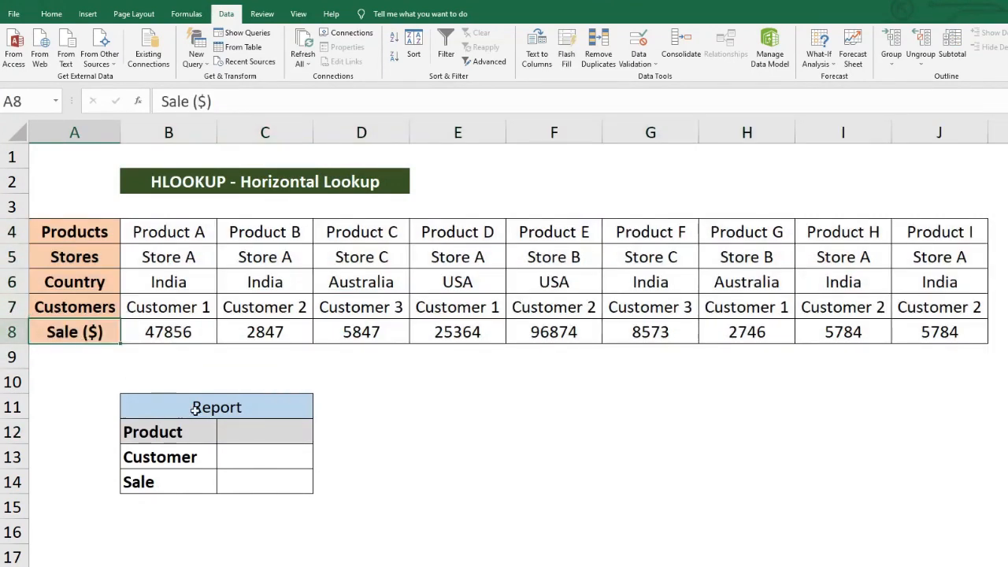
click(263, 415)
drag(264, 415, 254, 475)
click(218, 461)
Add list data validation to the report's Product cell C12, using the product names in $B$4:$J$4 as source.
click(261, 426)
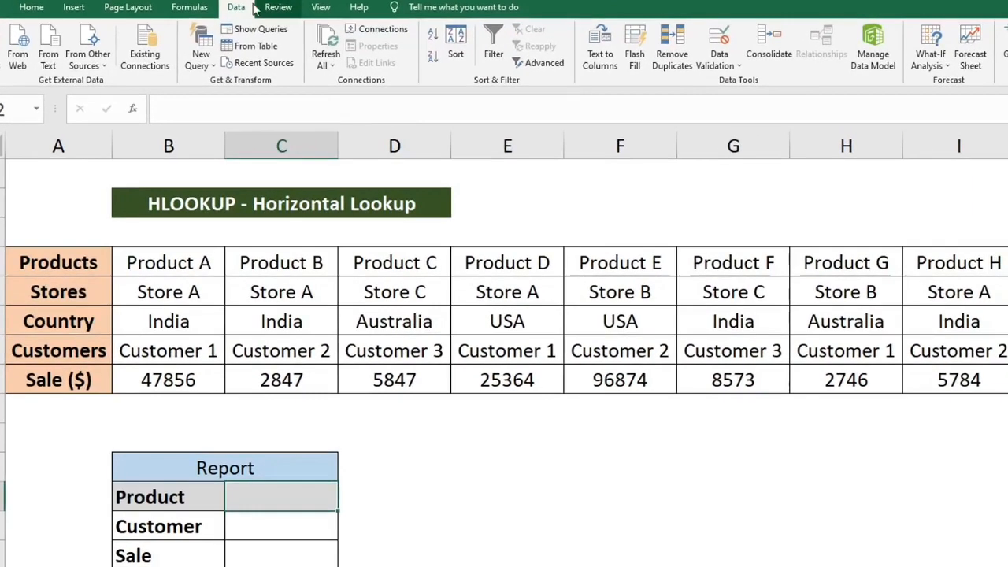
click(719, 63)
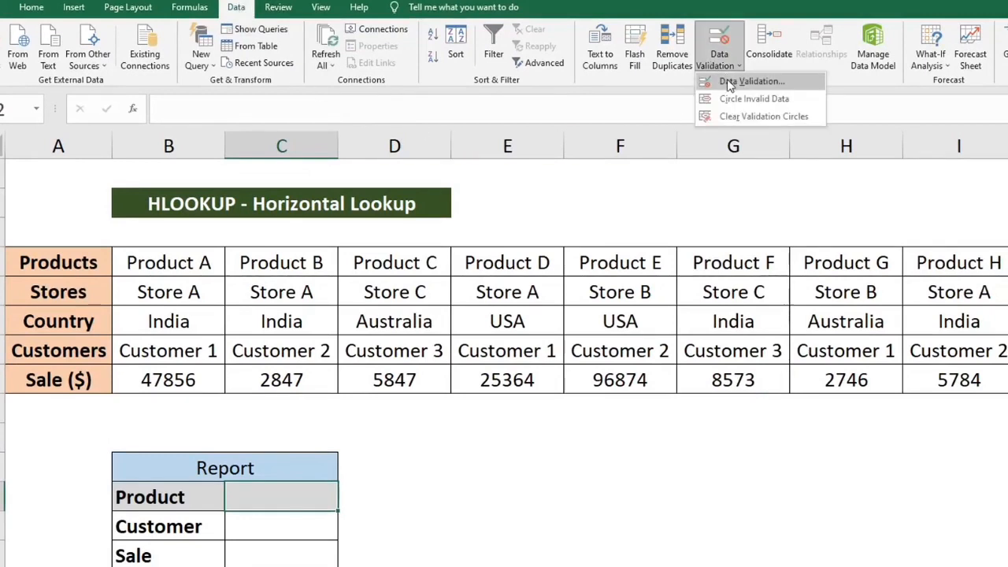
click(732, 81)
click(718, 397)
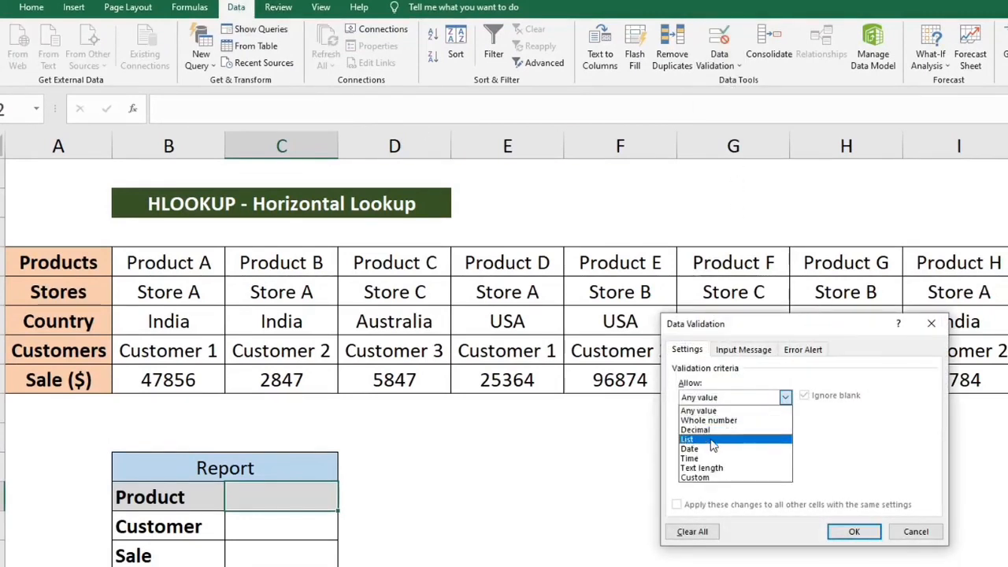
click(713, 441)
drag(140, 259, 1007, 264)
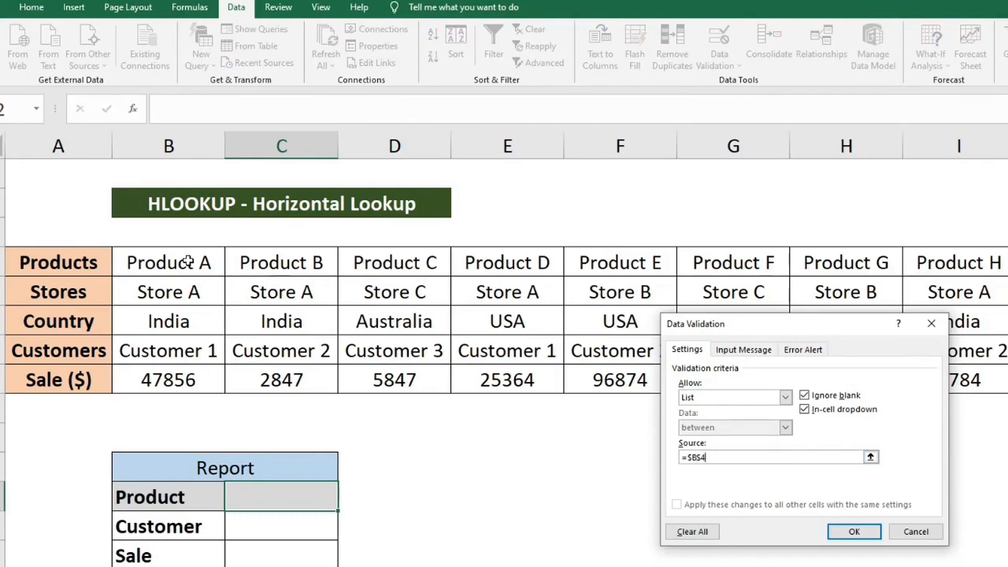
drag(919, 233, 919, 233)
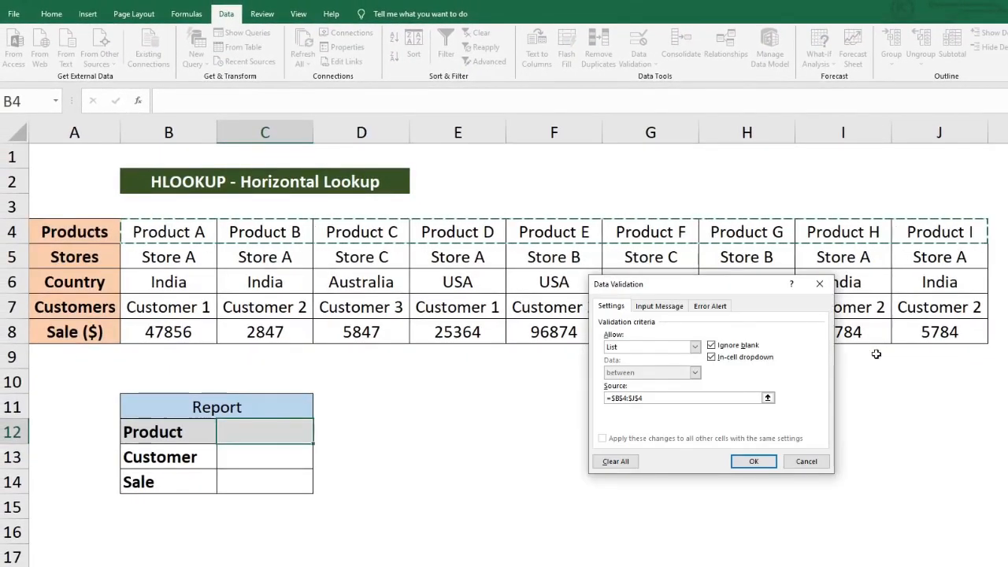
click(751, 461)
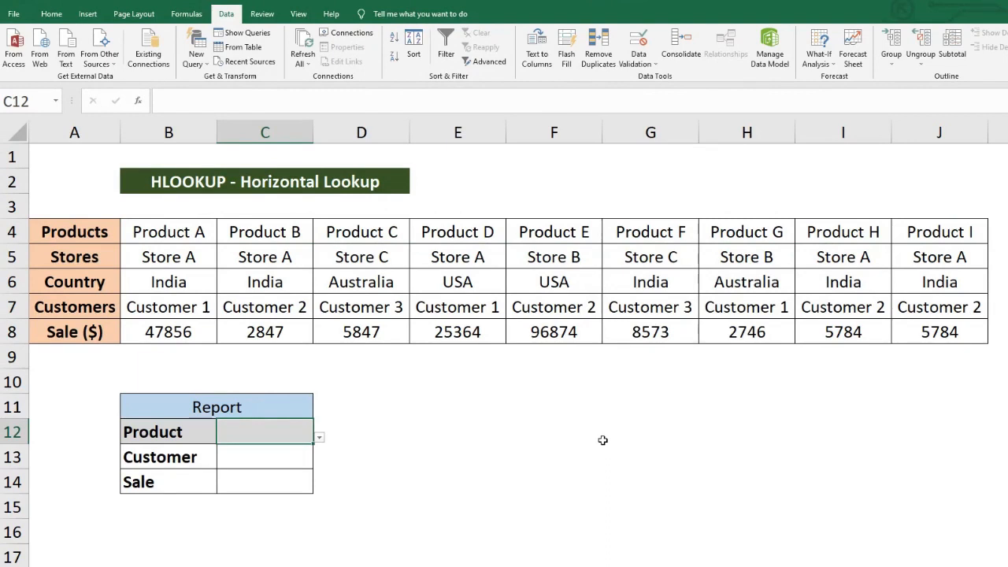
Review the settings, input message and error alert of cell C12's data validation, leaving them unchanged.
click(638, 63)
click(641, 80)
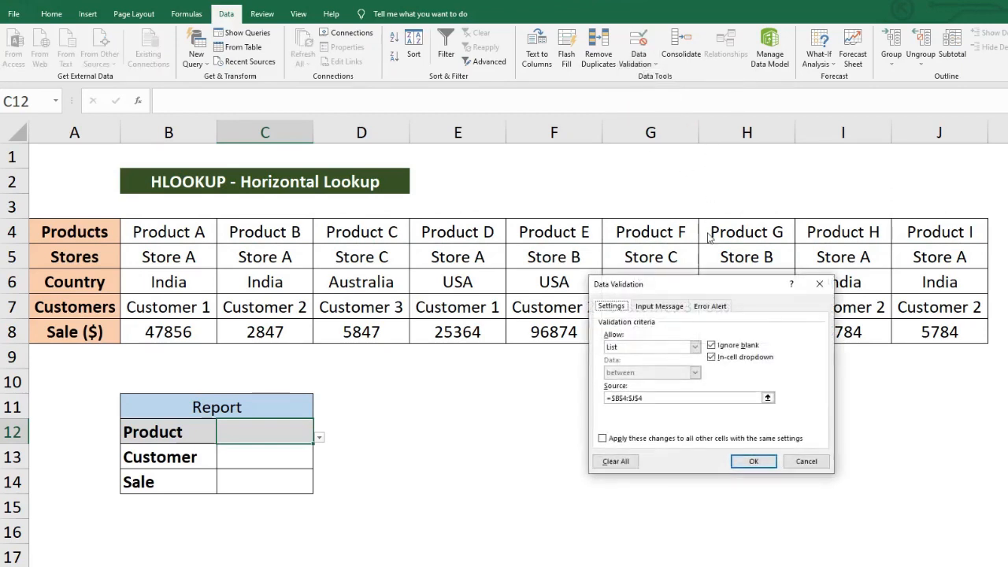
click(677, 310)
click(710, 310)
click(612, 306)
click(803, 461)
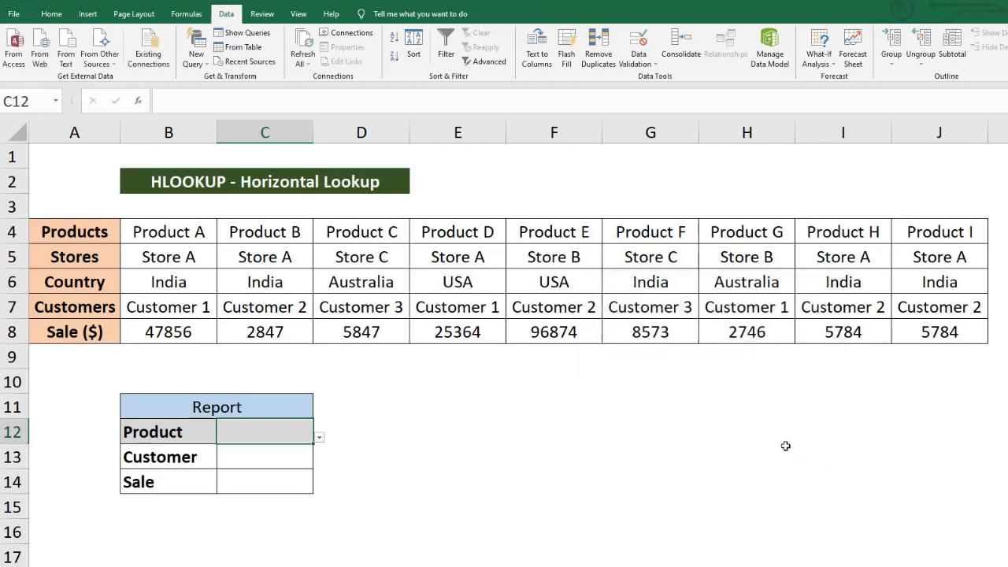
Check the product choices offered in cell C12 and choose Product E.
click(320, 442)
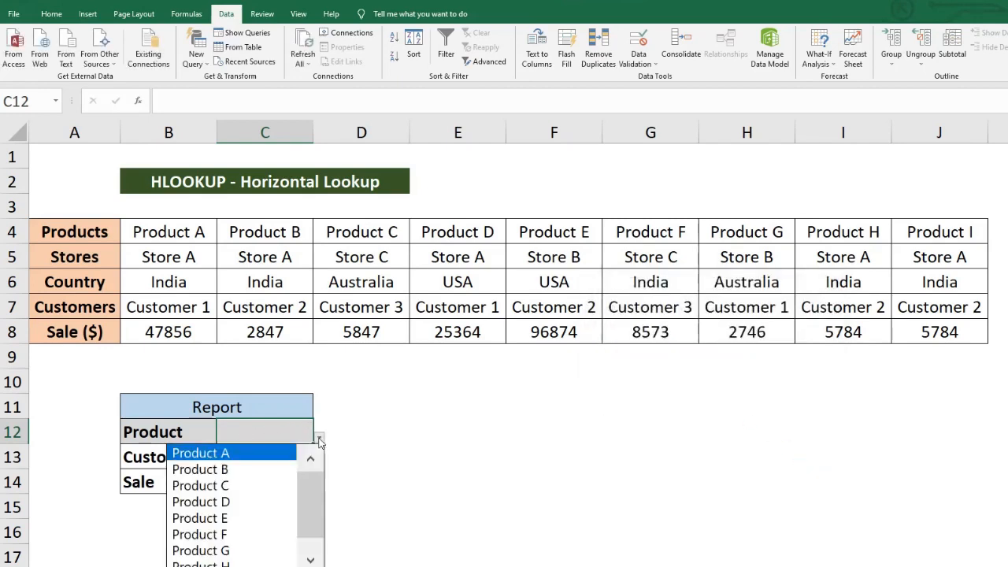
scroll(306, 524, down, 1)
drag(316, 506, 317, 465)
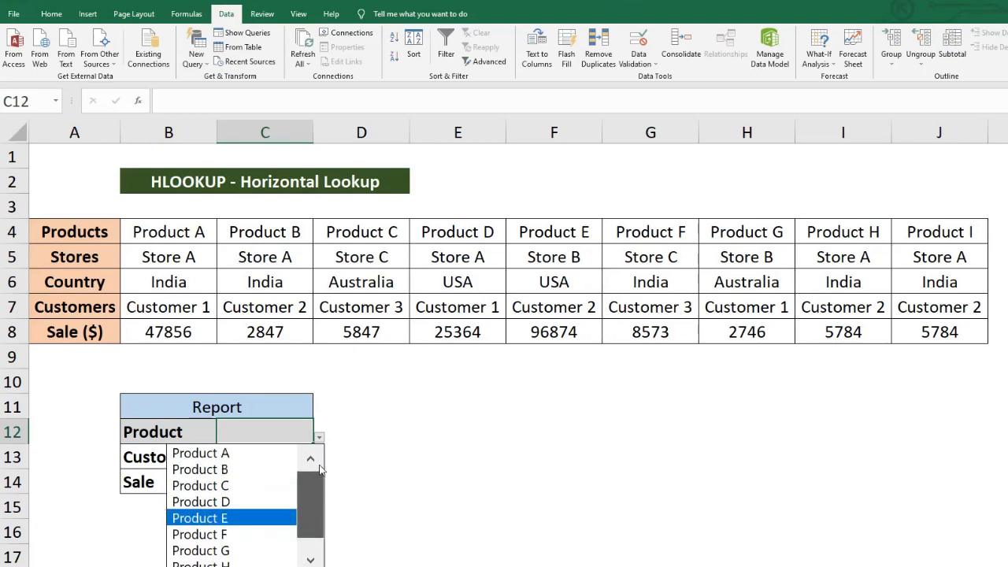
click(370, 454)
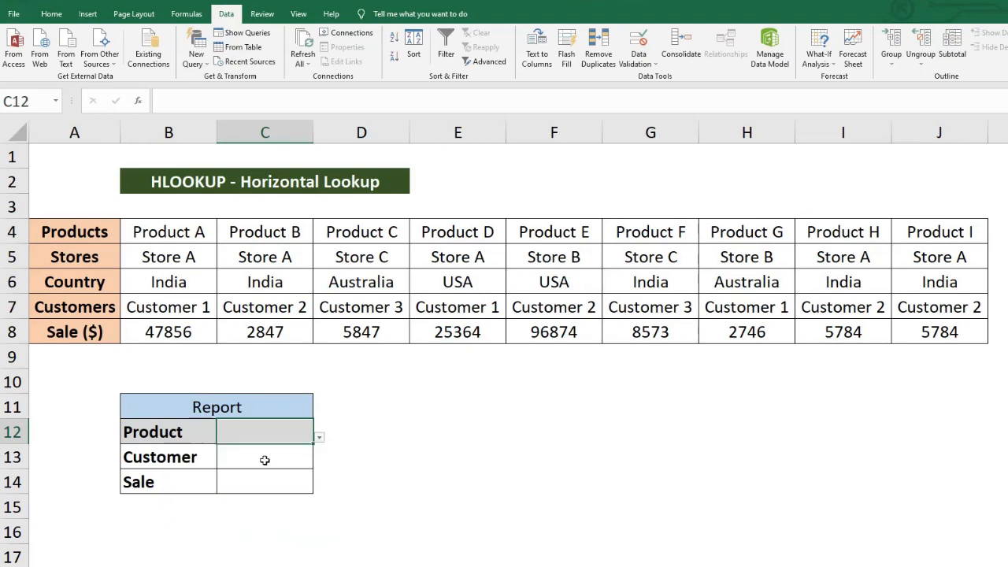
click(319, 440)
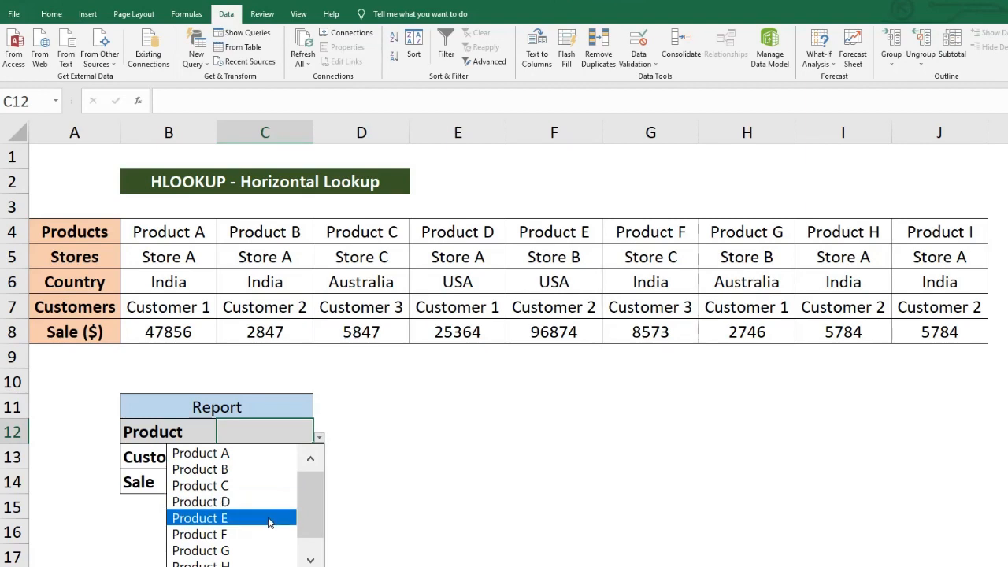
click(269, 517)
Enter =HLOOKUP(C12,B4:J8,4,0) in the report's Customer cell C13 and check it against the Product E column.
click(261, 456)
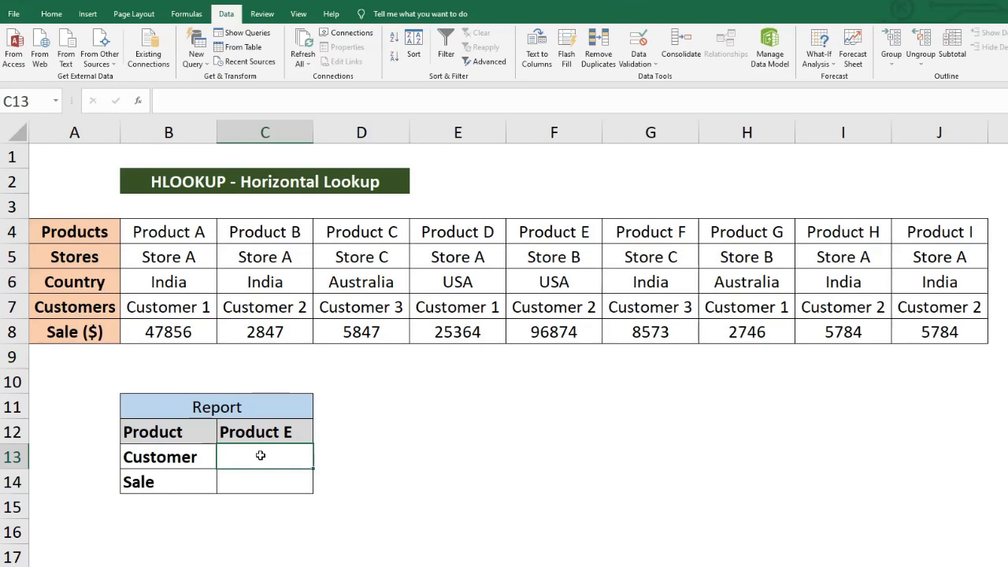
text(=hlookup)
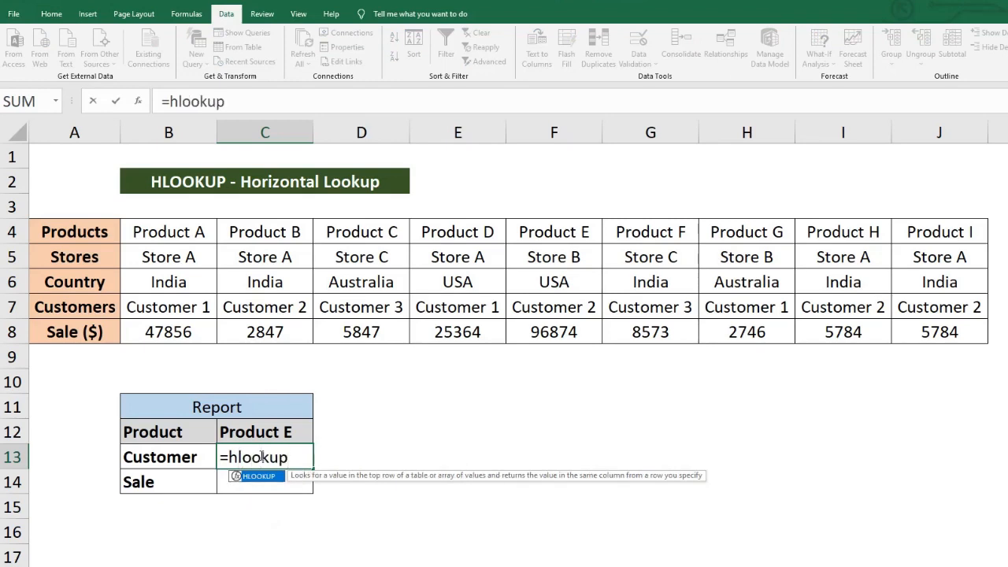
text(()
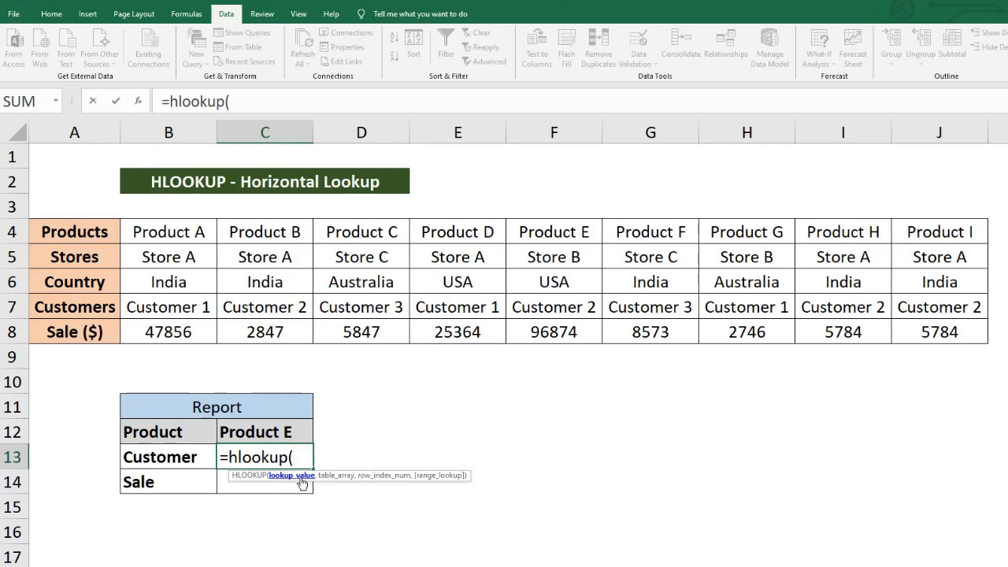
click(288, 432)
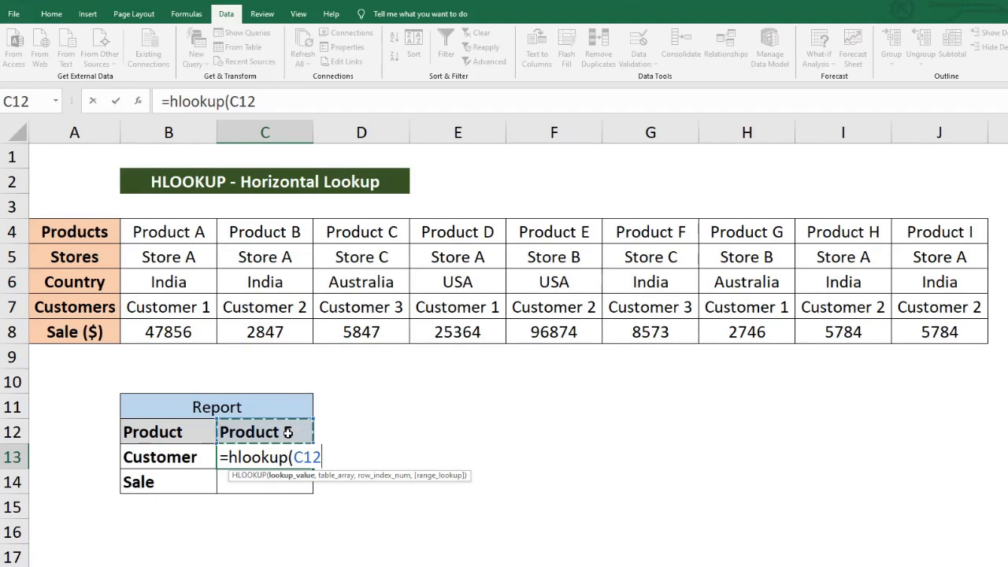
text(,)
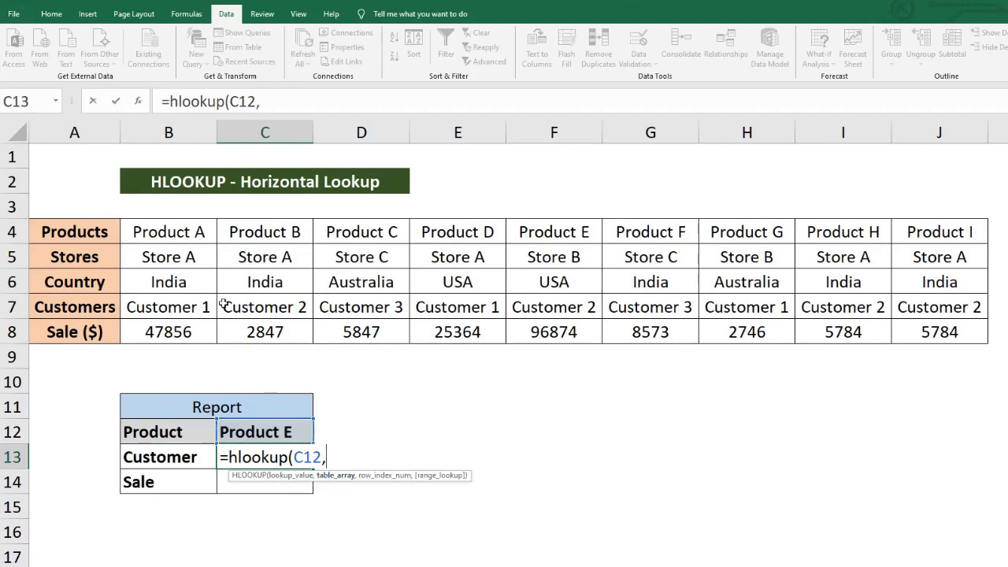
click(194, 228)
drag(194, 229, 944, 329)
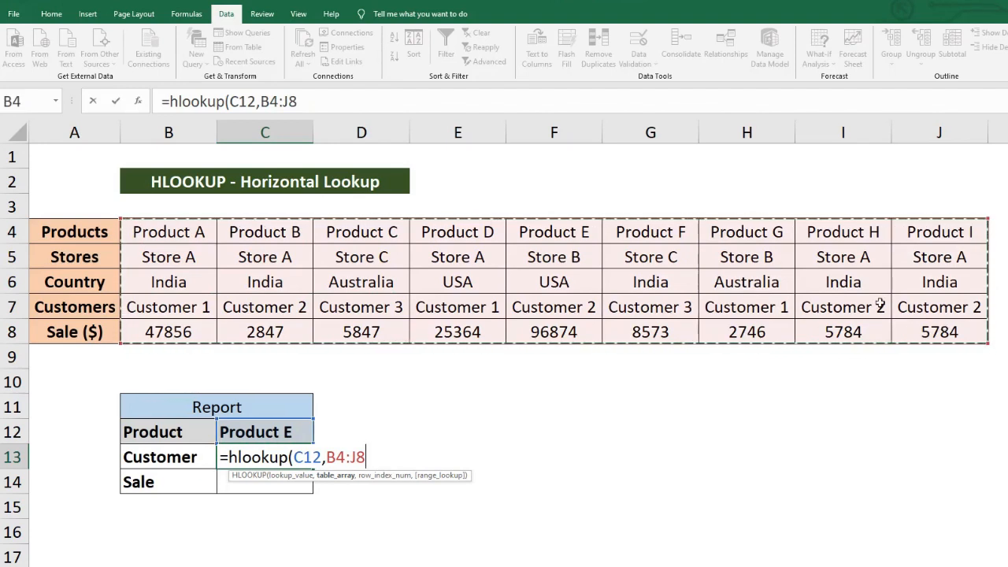
text(,)
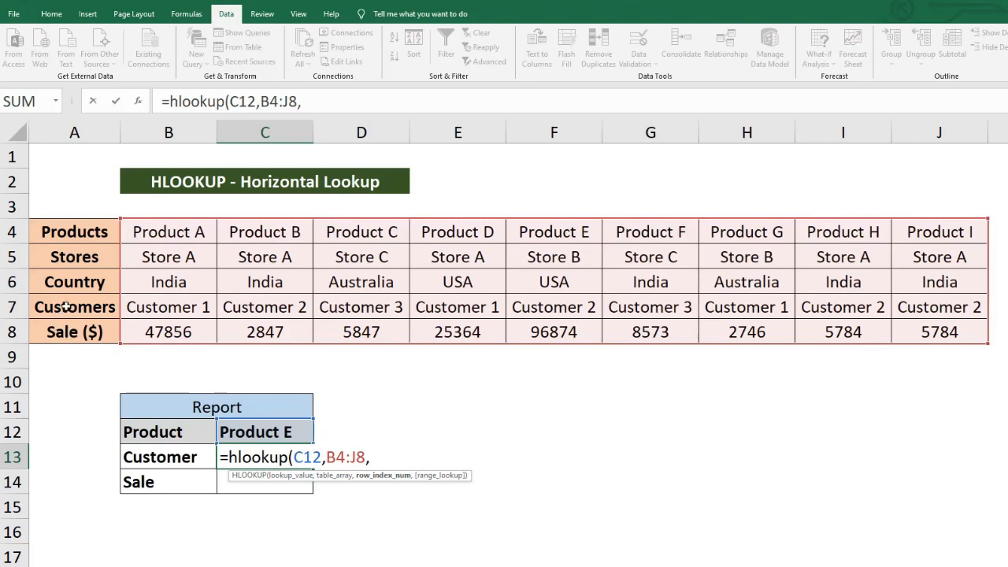
text(4,)
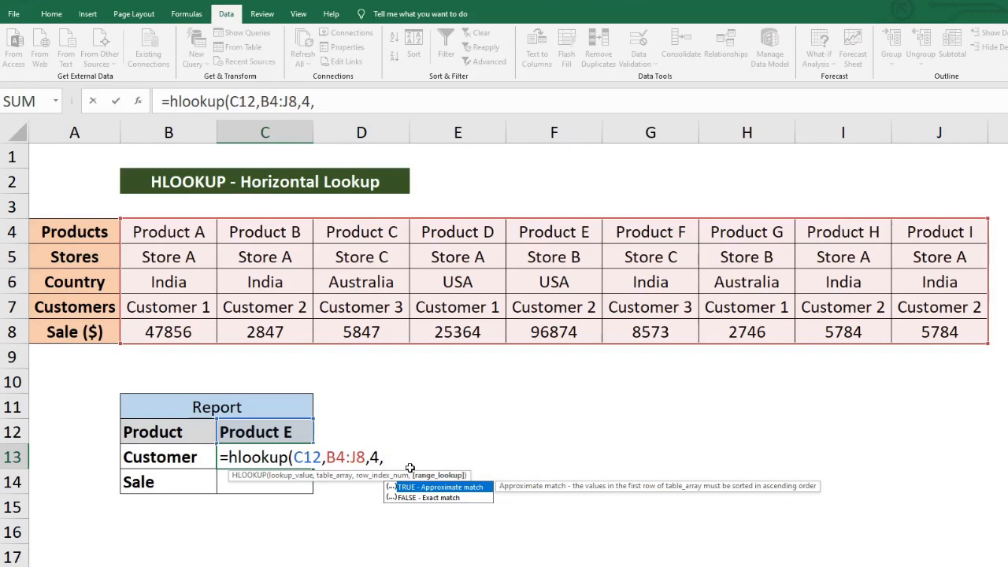
text(0))
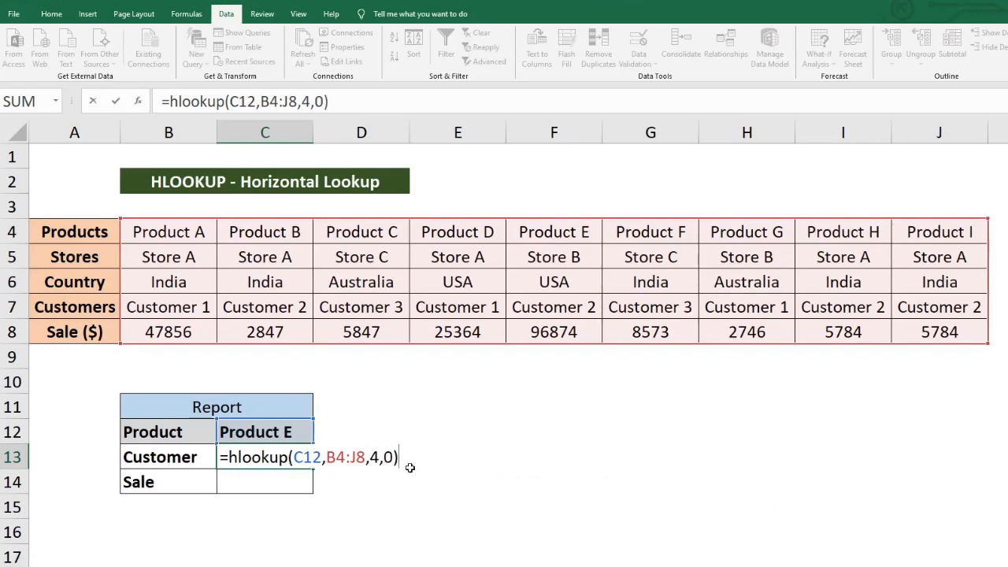
key(Return)
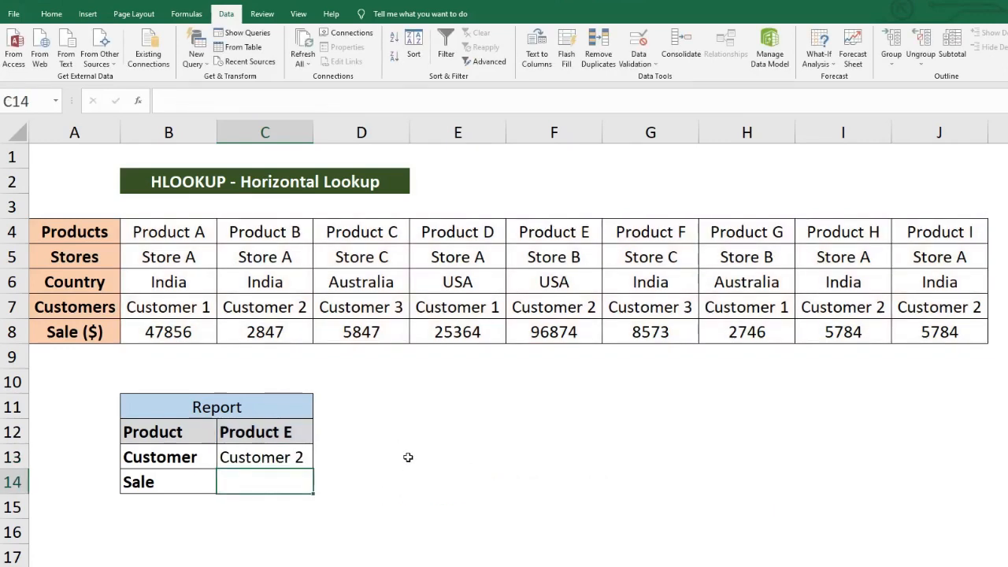
click(291, 459)
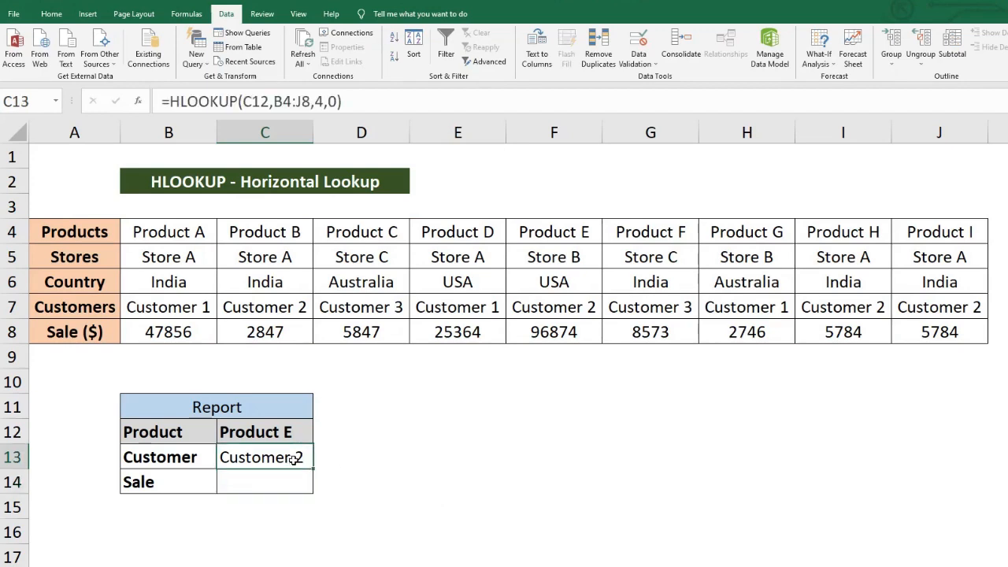
drag(573, 235, 576, 307)
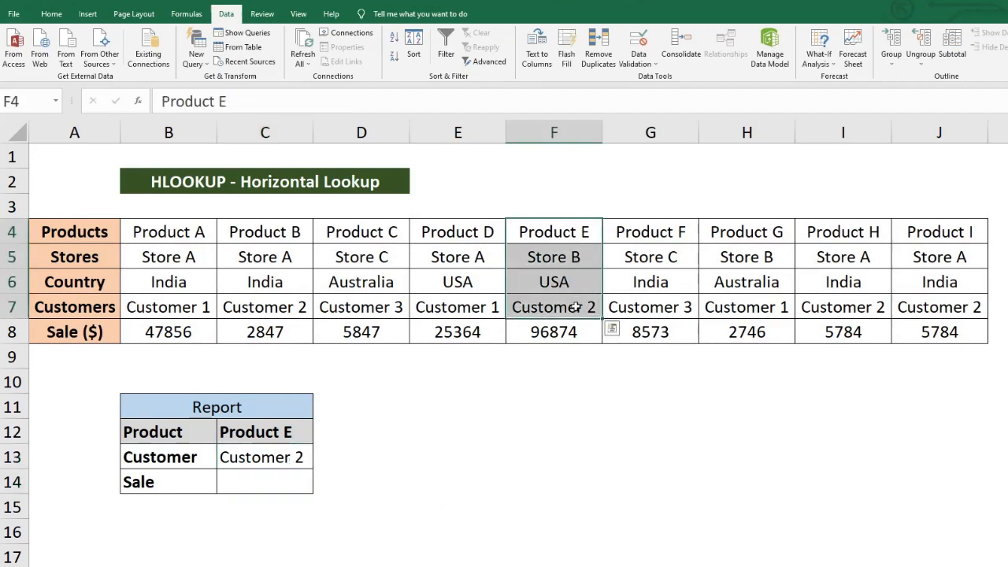
Enter =HLOOKUP(C12,B4:J8,5,0) in the report's Sale cell C14.
click(274, 480)
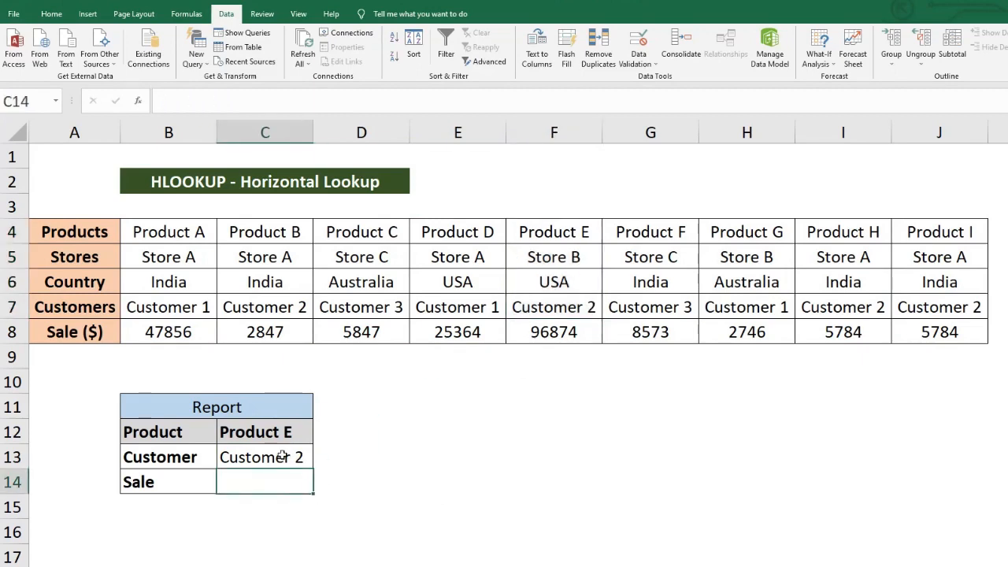
text(=h)
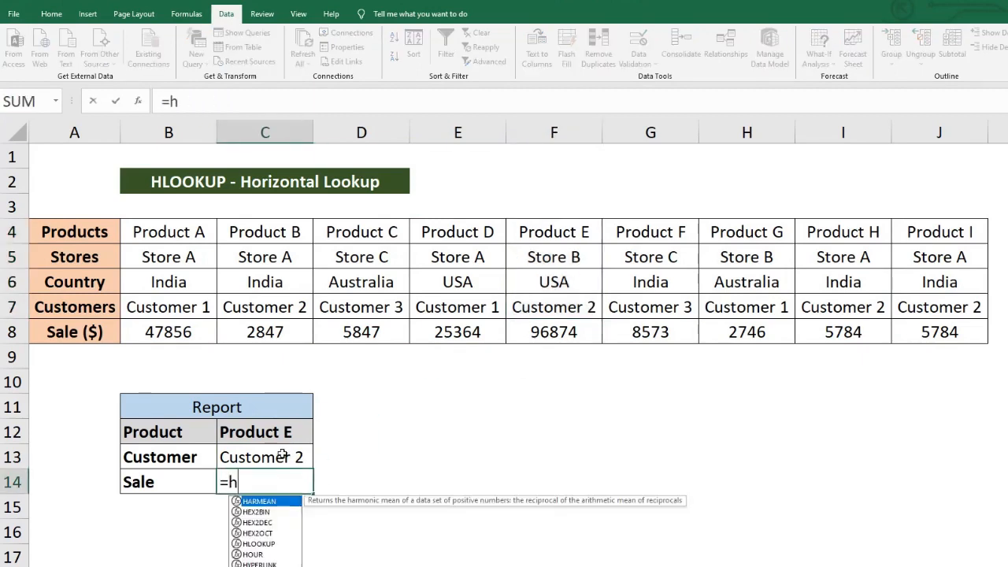
text(lookup)
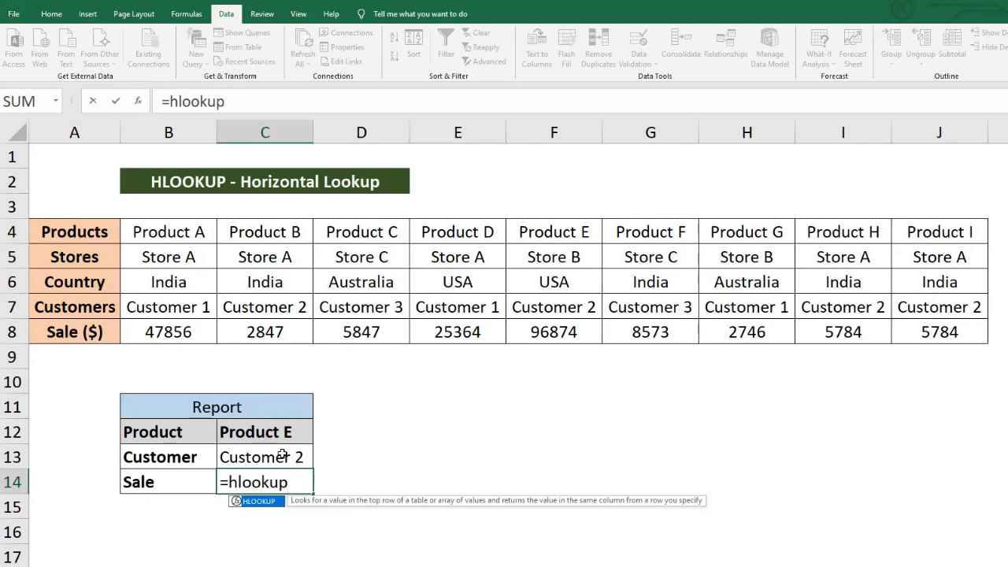
text(()
click(284, 431)
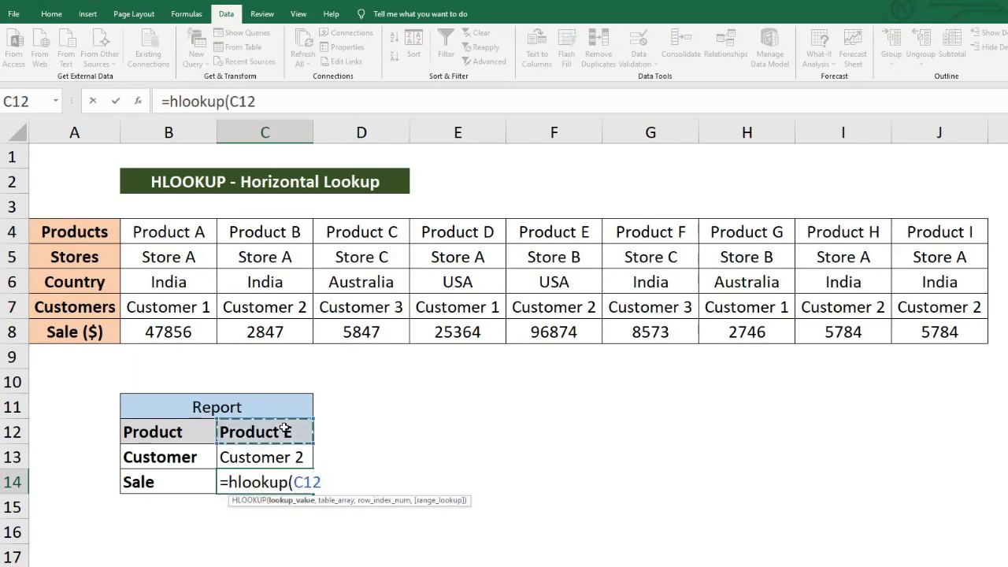
text(,)
drag(209, 225, 934, 334)
text(,)
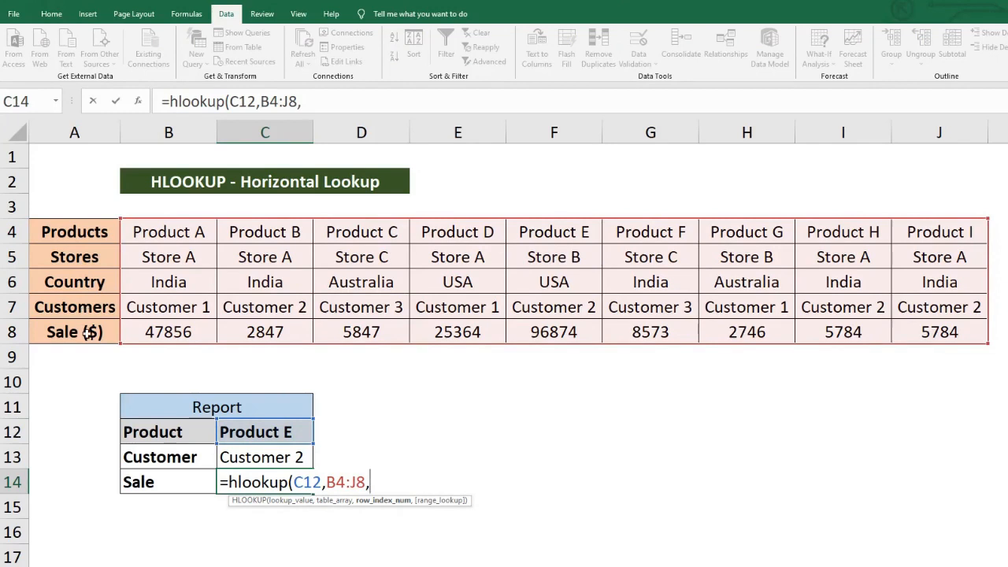
text(5,0)
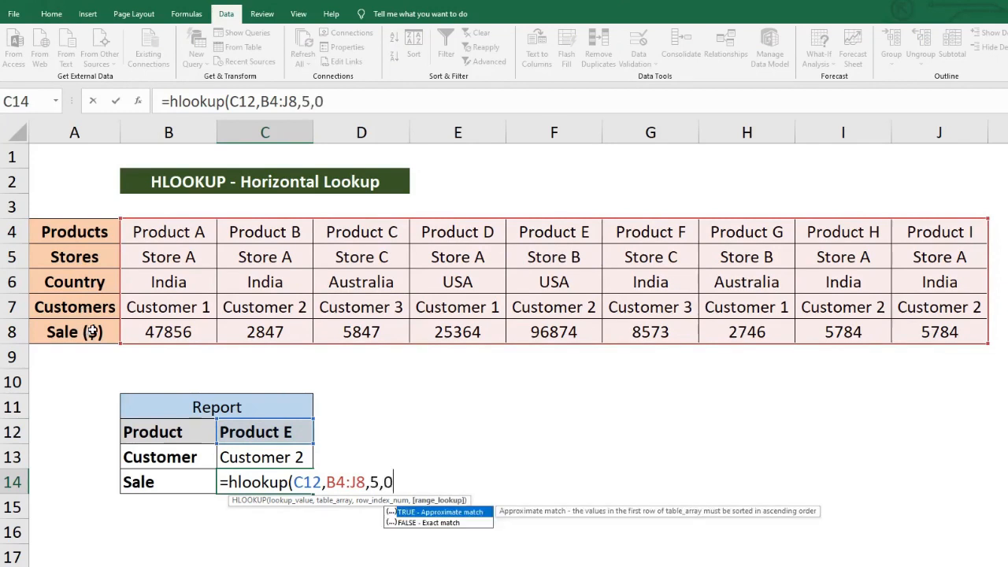
text())
key(Return)
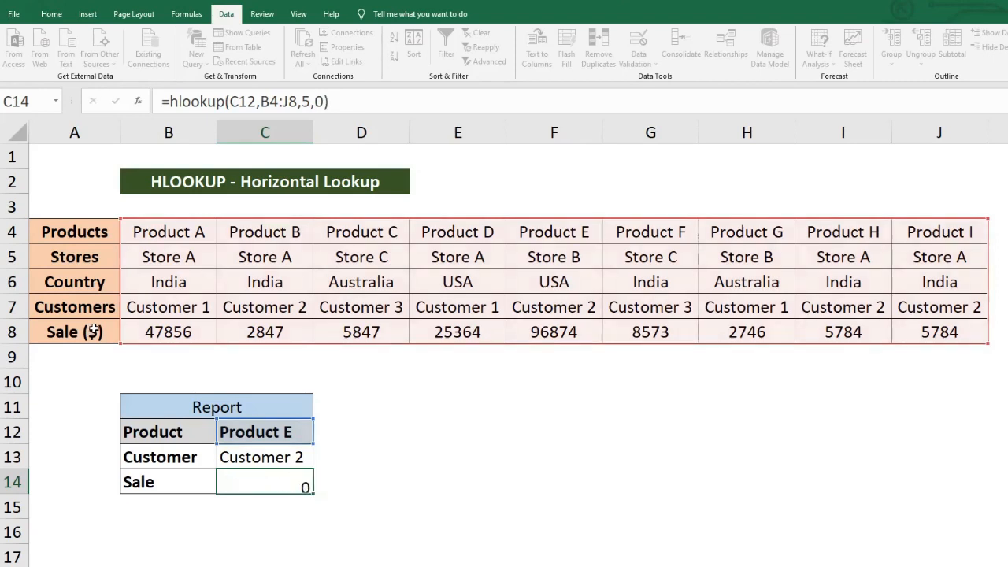
click(289, 484)
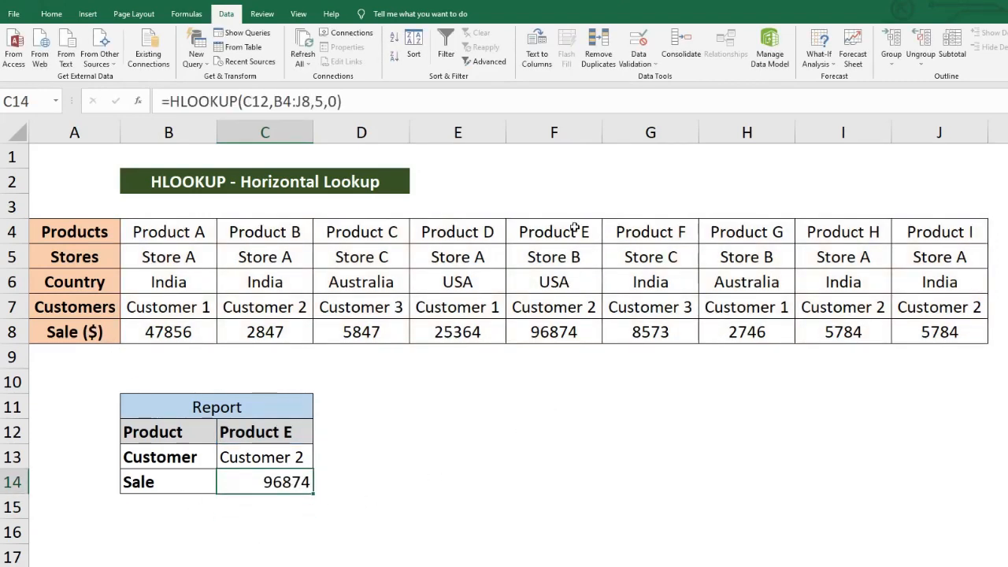
Make the lookup value and table range absolute in Customer cell C13, as =HLOOKUP($C$12,$B$4:$J$8,4,0).
drag(575, 228, 584, 332)
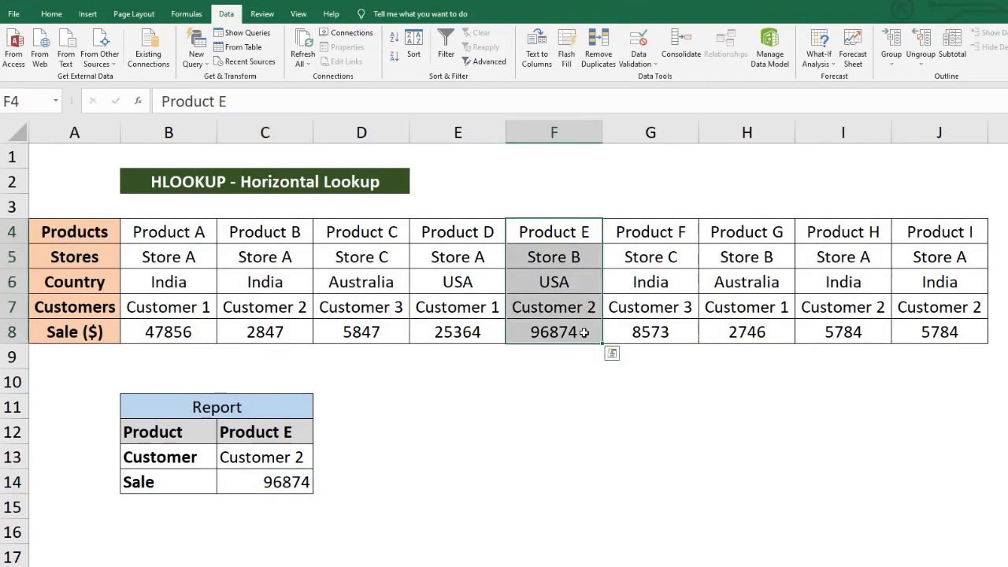
double_click(268, 457)
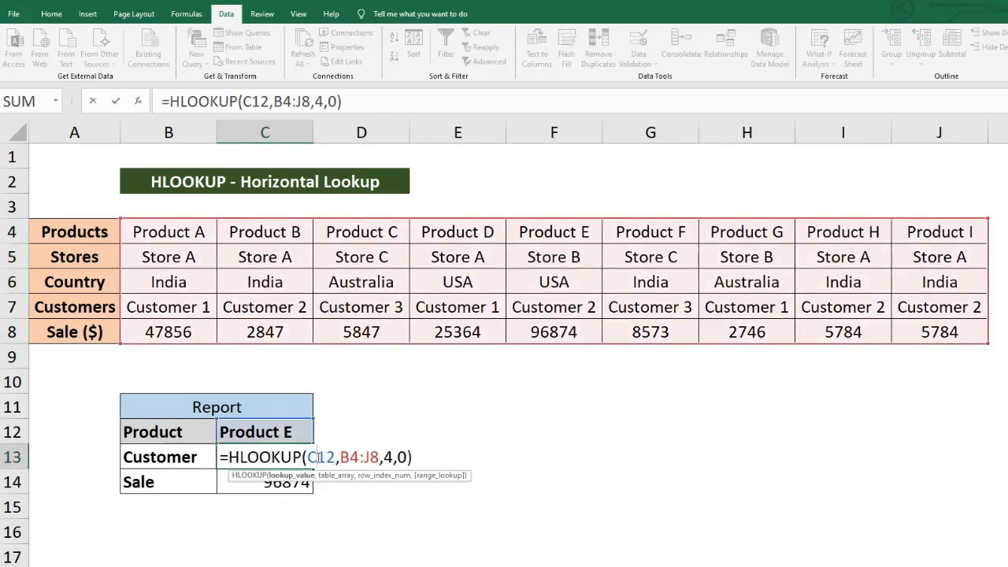
key(F4)
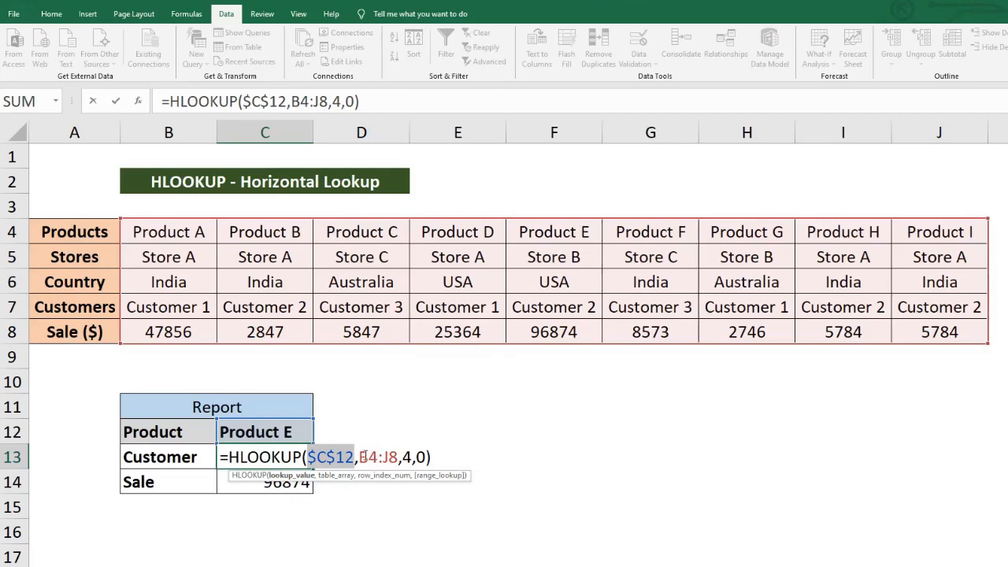
drag(360, 457, 399, 456)
key(F4)
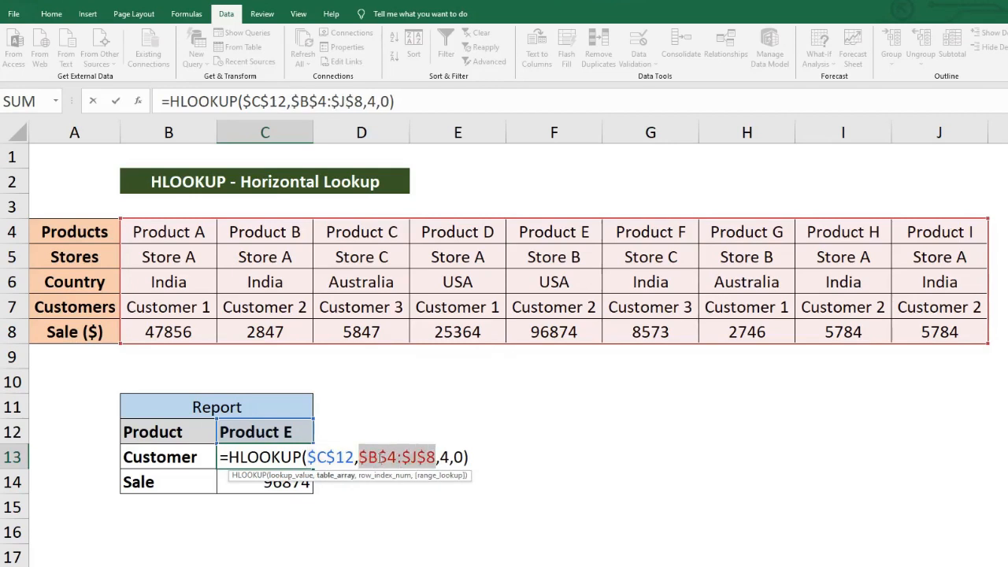
key(Return)
Fill the Customer formula from C13 down to Sale cell C14 and set its row index to 5.
click(311, 460)
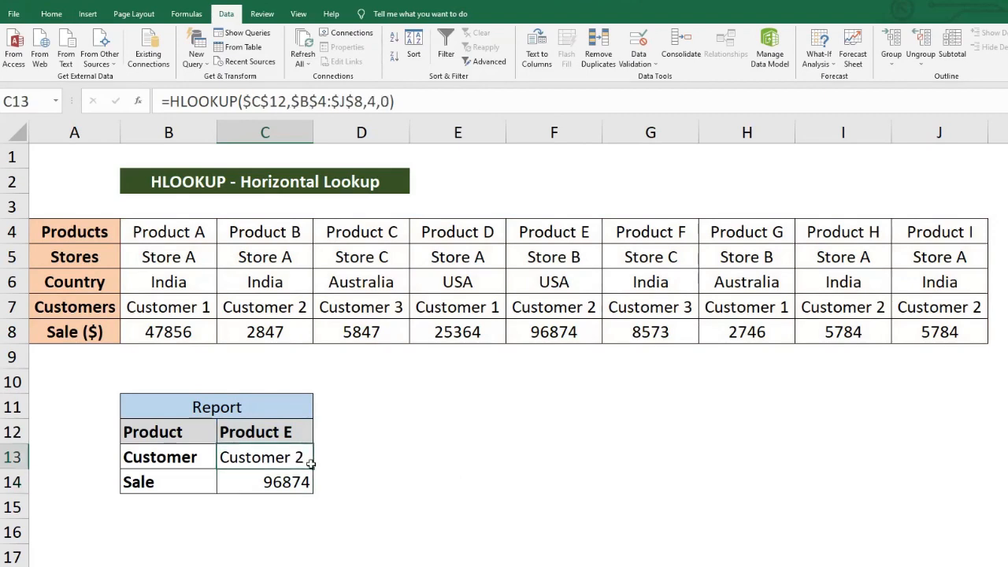
drag(313, 469, 319, 491)
key(F2)
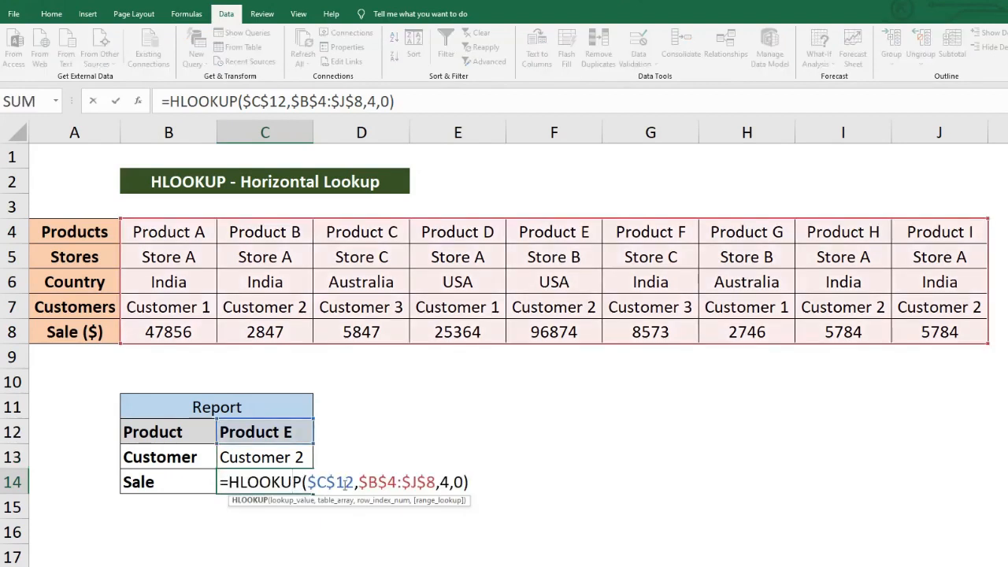
double_click(444, 481)
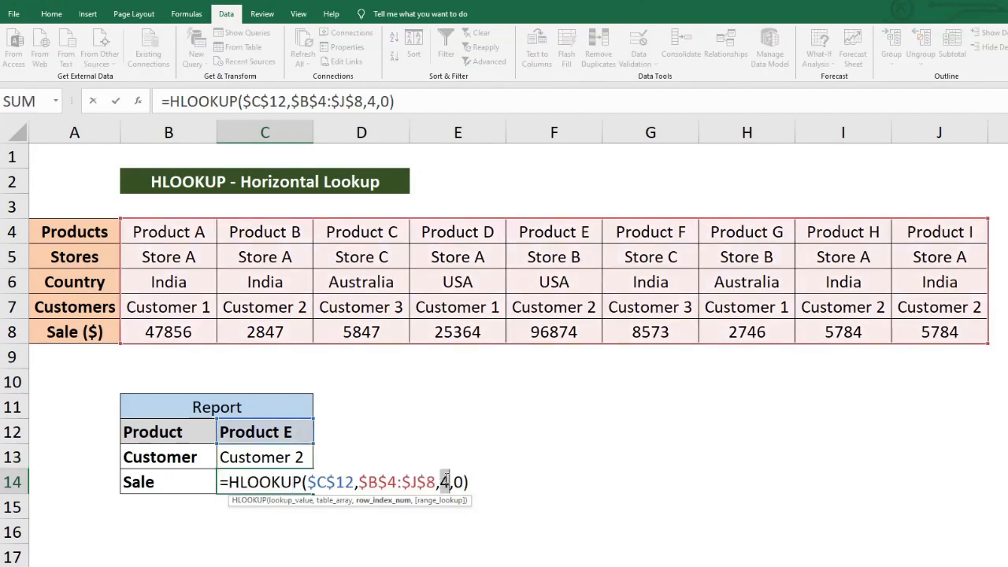
text(5)
key(Return)
click(283, 484)
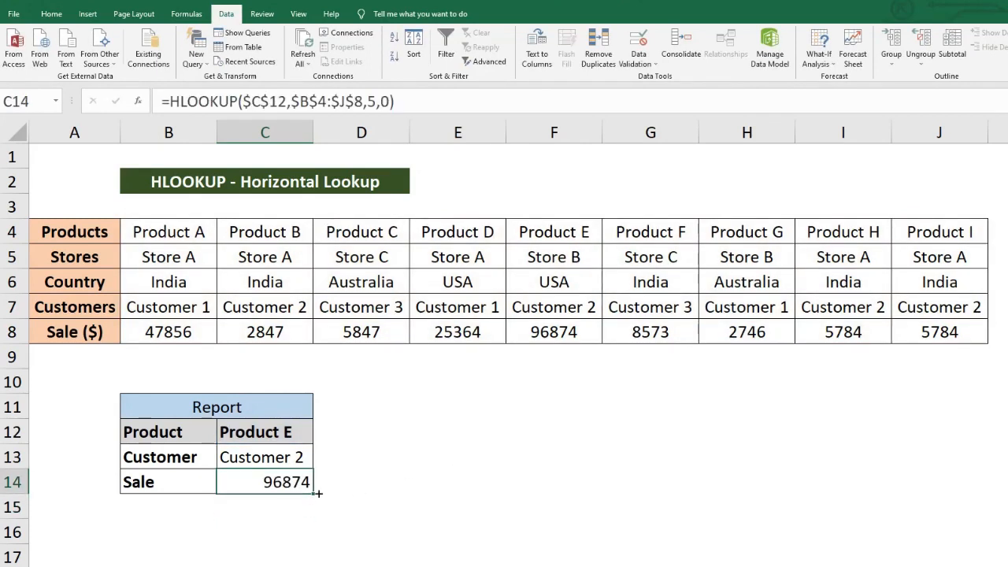
Add the label Store in cell B15 below the report's Sale label.
click(152, 503)
text(St)
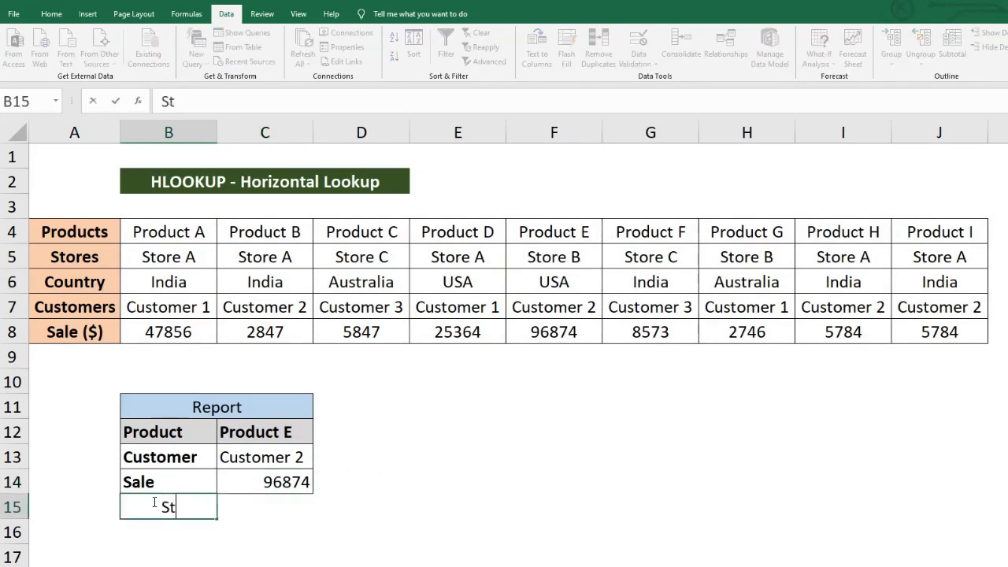
text(ore)
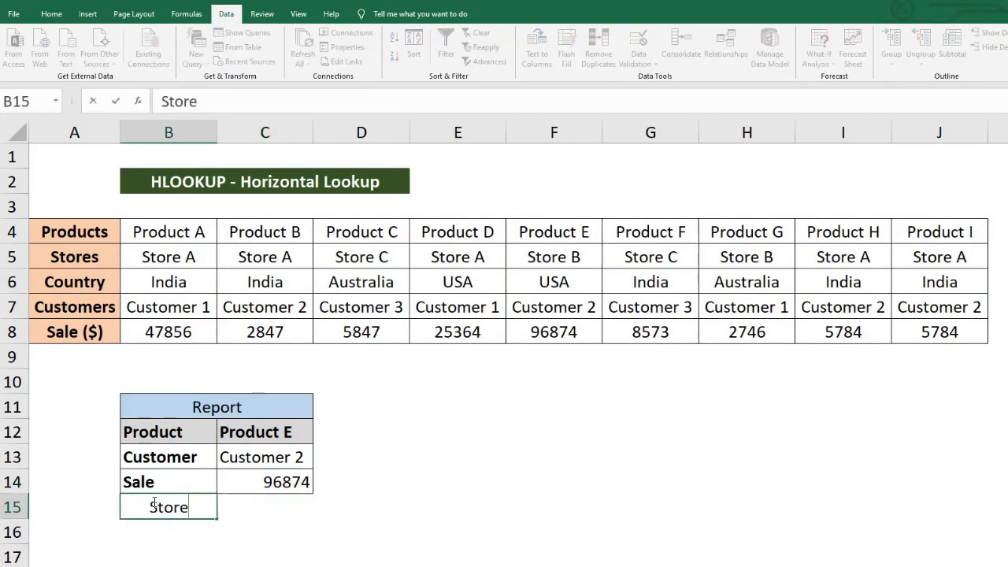
key(Tab)
Fill the Sale formula from C14 down to C15 and set its row index to 2 for the Stores row.
click(307, 488)
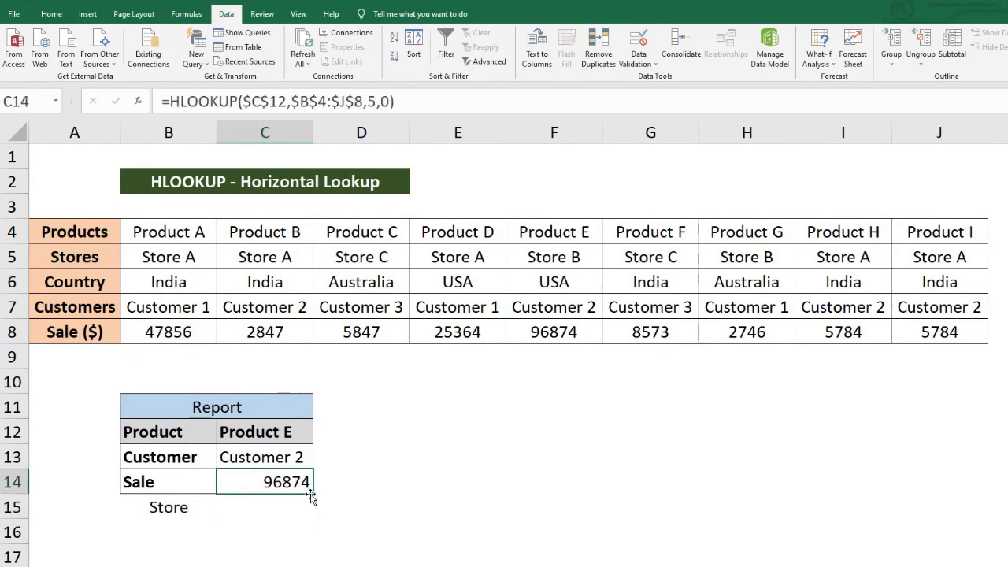
drag(314, 499, 315, 522)
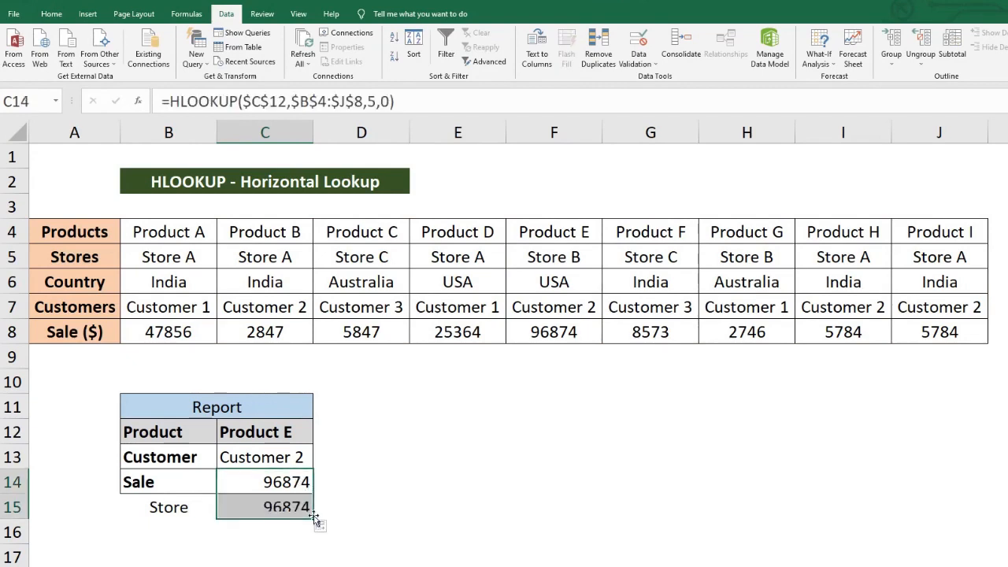
click(296, 507)
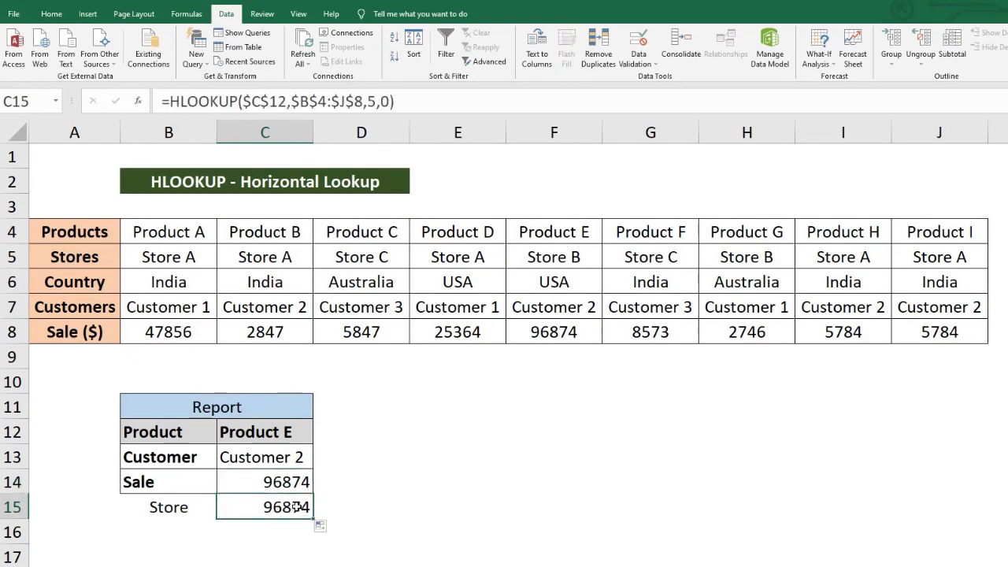
double_click(295, 507)
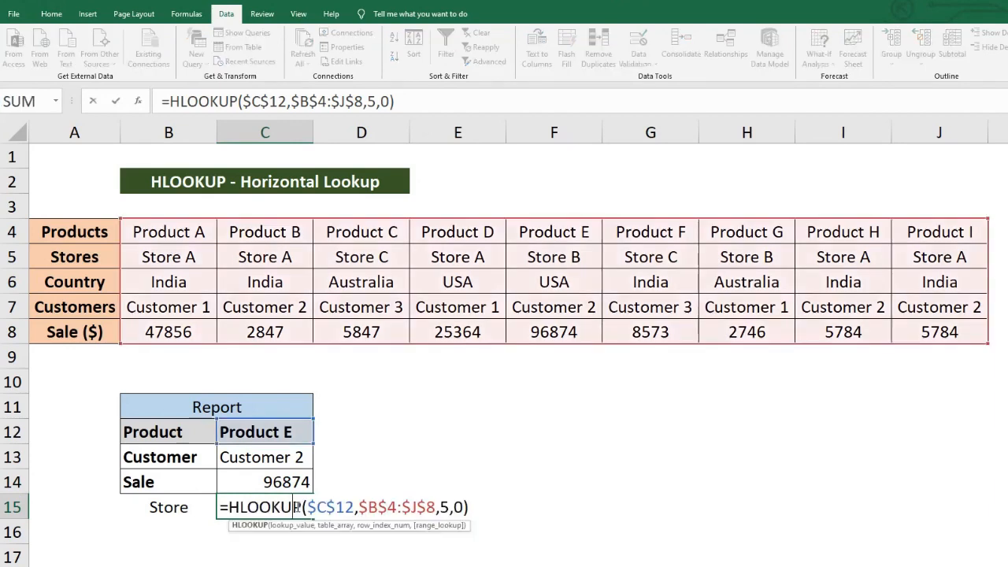
double_click(443, 507)
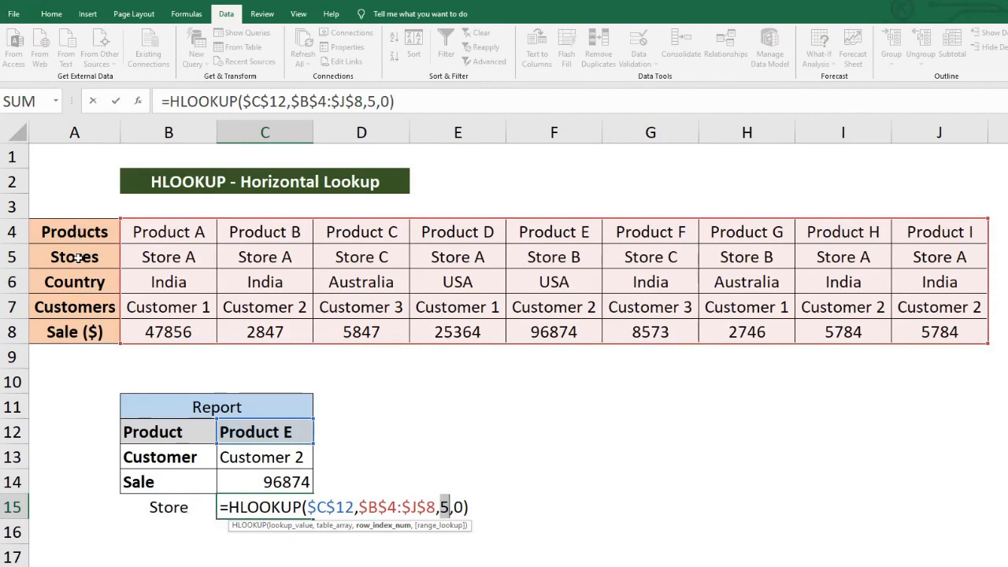
text(2)
key(Return)
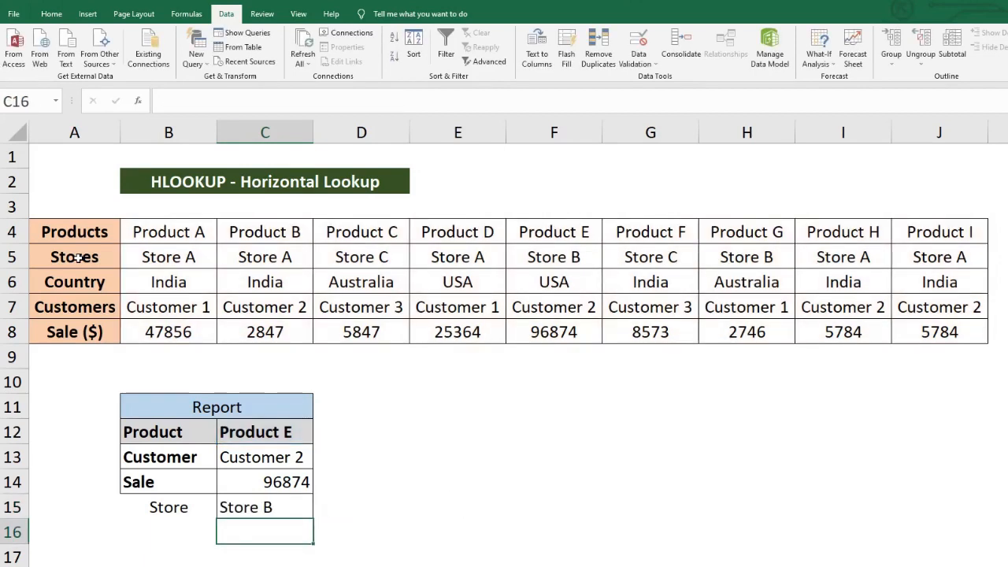
Compare the report's customer, sale and store results with the Product E column of the table.
click(262, 434)
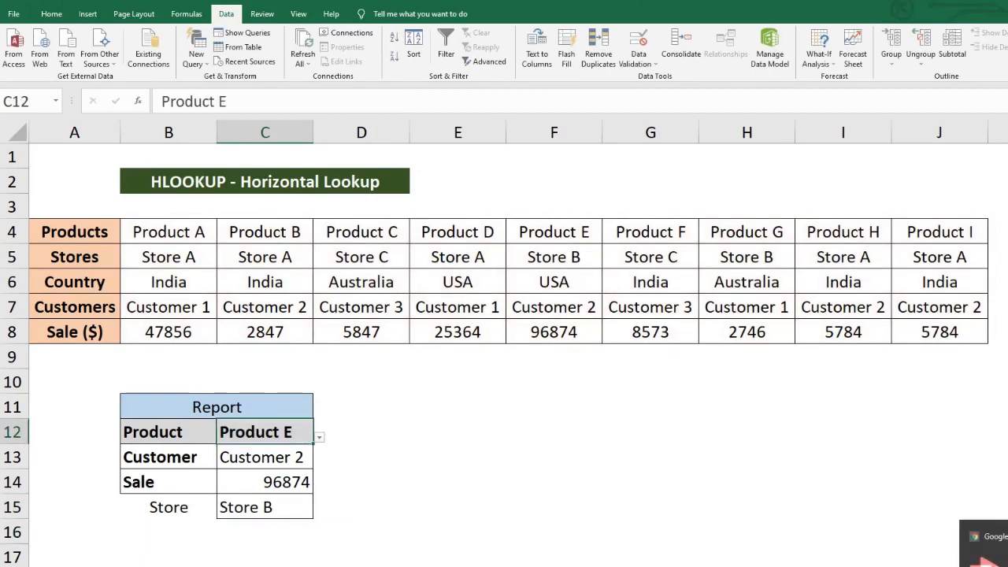
drag(524, 231, 554, 328)
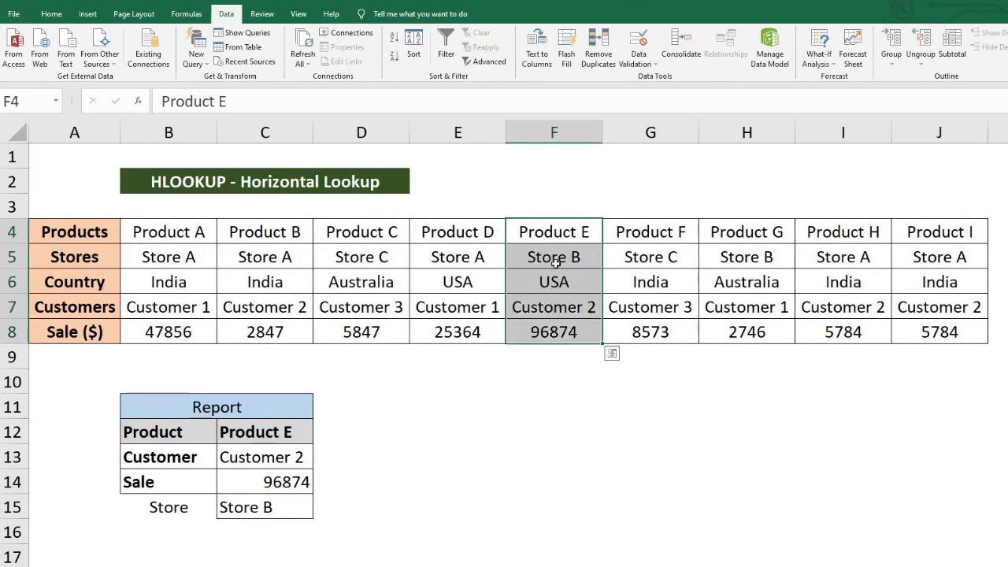
click(223, 517)
drag(206, 458, 277, 509)
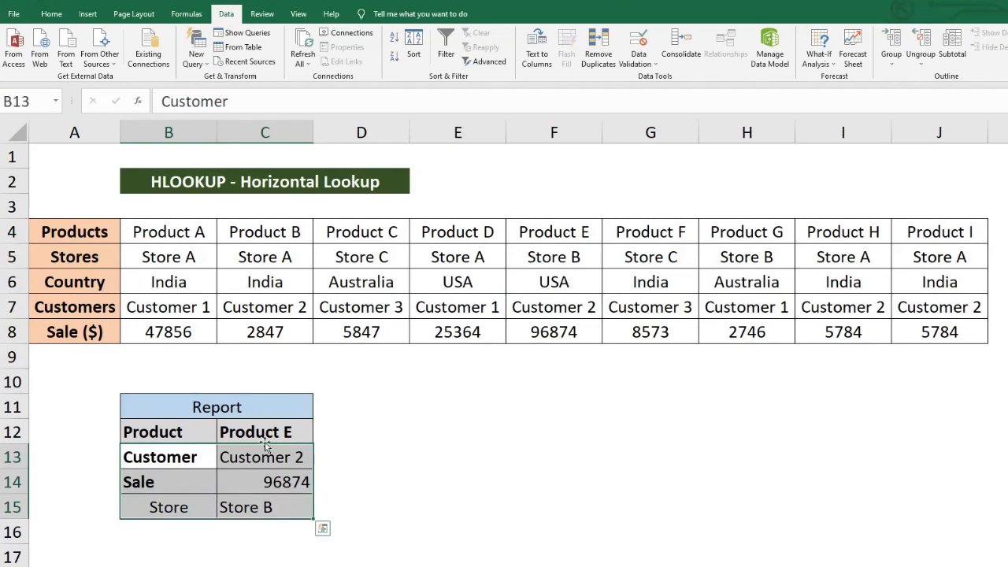
Choose Product I in the report's product cell C12 and check the results against the Product I column.
click(265, 437)
click(319, 437)
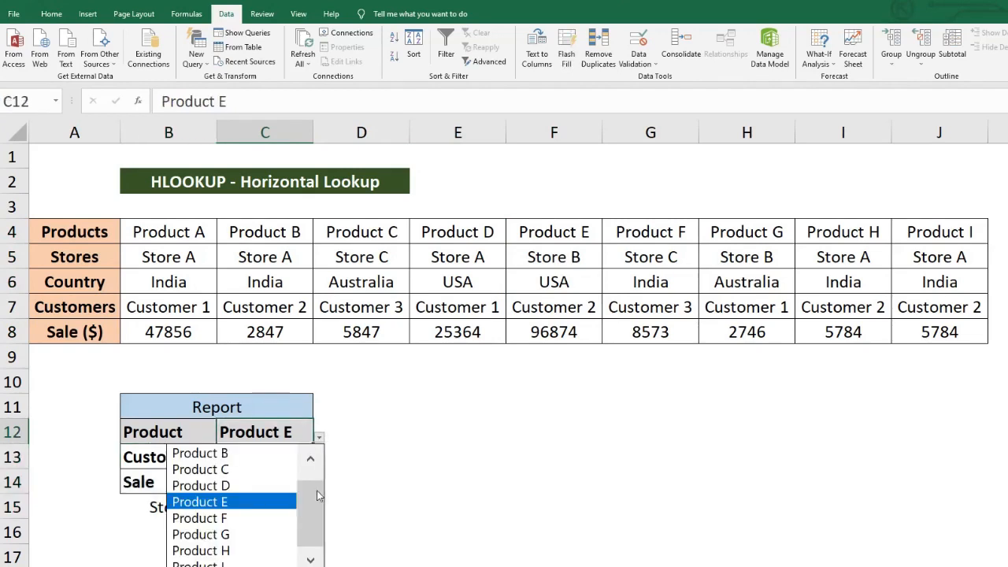
click(266, 564)
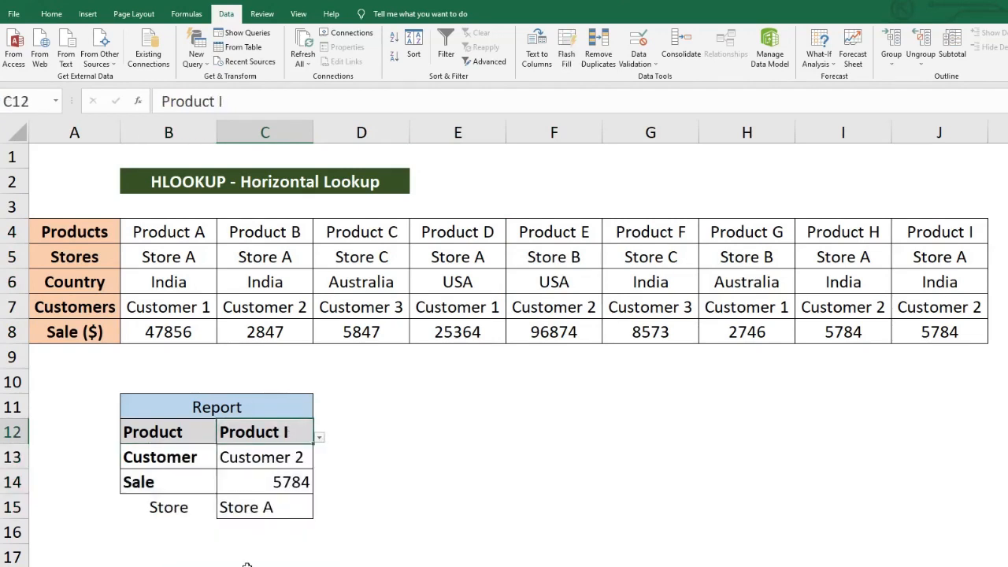
drag(967, 229, 971, 298)
click(955, 331)
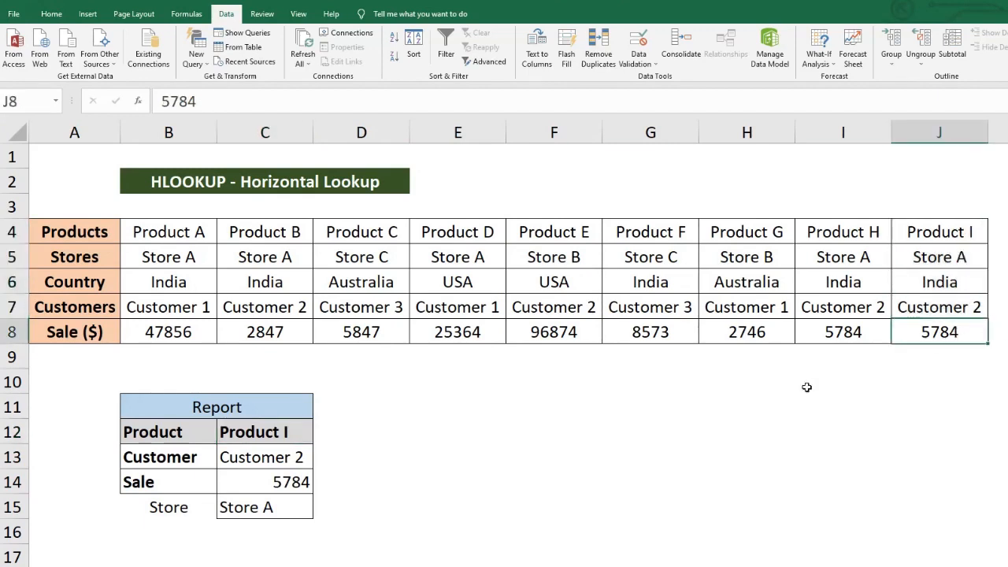
click(256, 504)
click(256, 462)
click(246, 407)
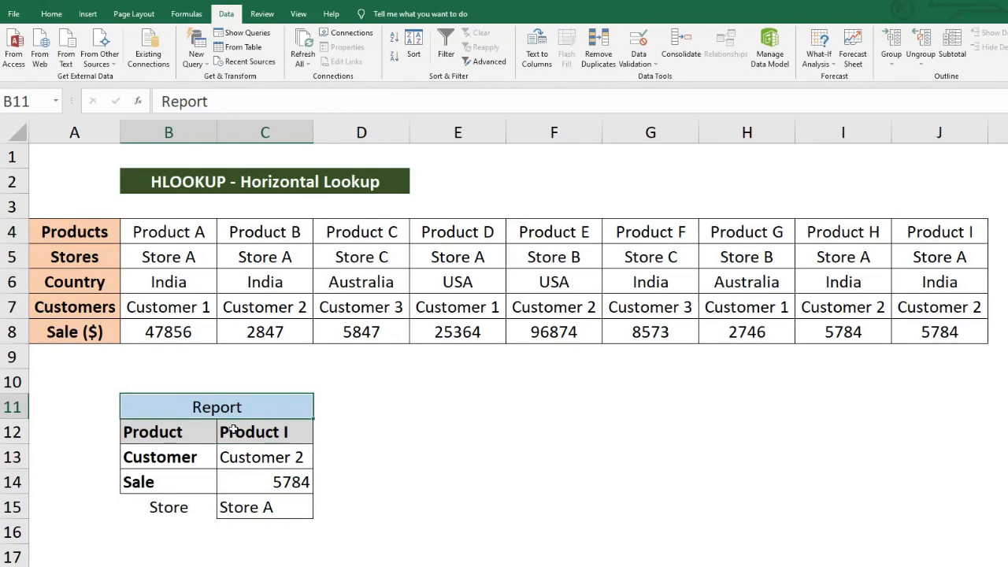
Compare the vertical lookup sheet with the horizontal lookup sheet by switching between them.
key(ctrl+Page_Up)
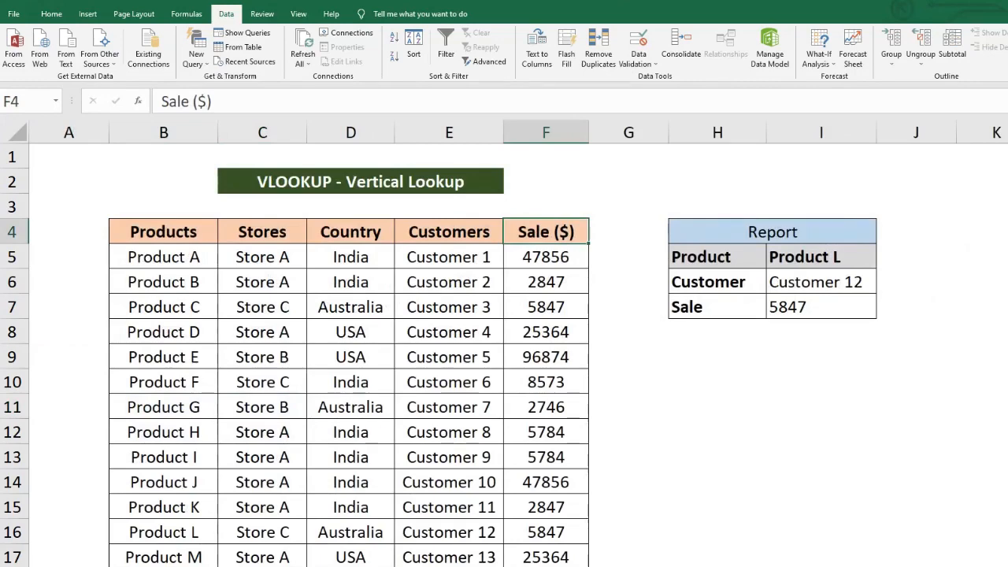
key(ctrl+Page_Down)
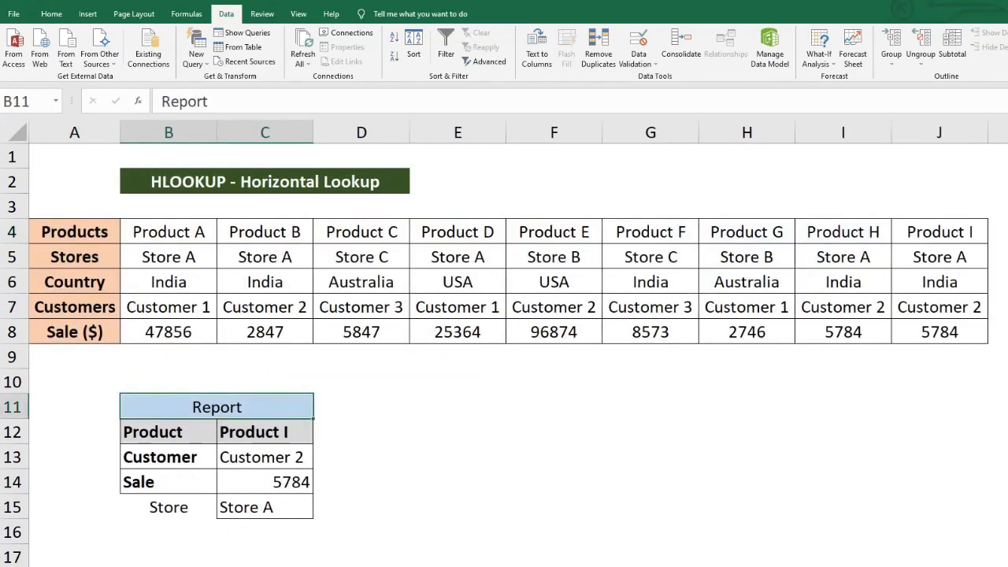
key(ctrl+Page_Up)
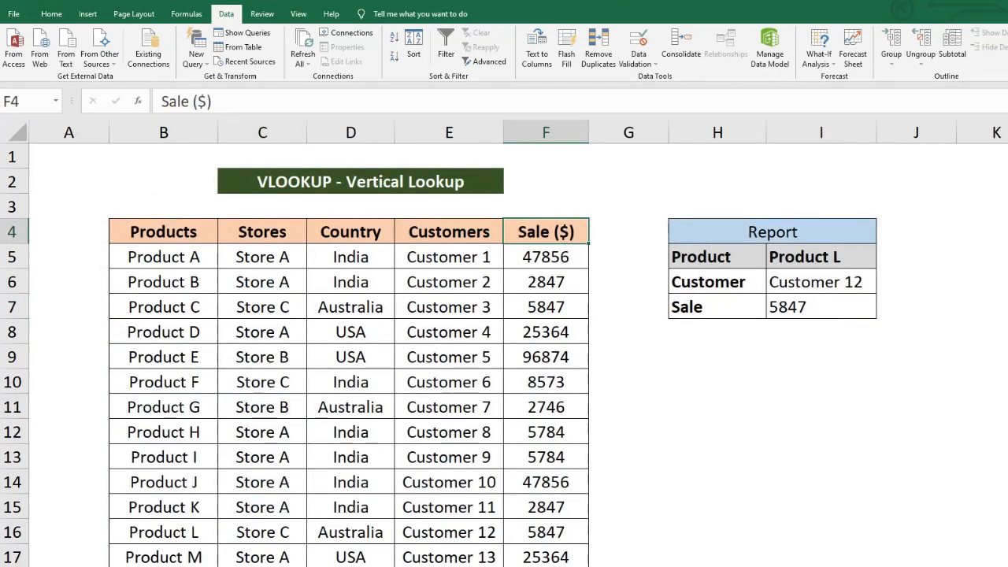
key(ctrl+Page_Down)
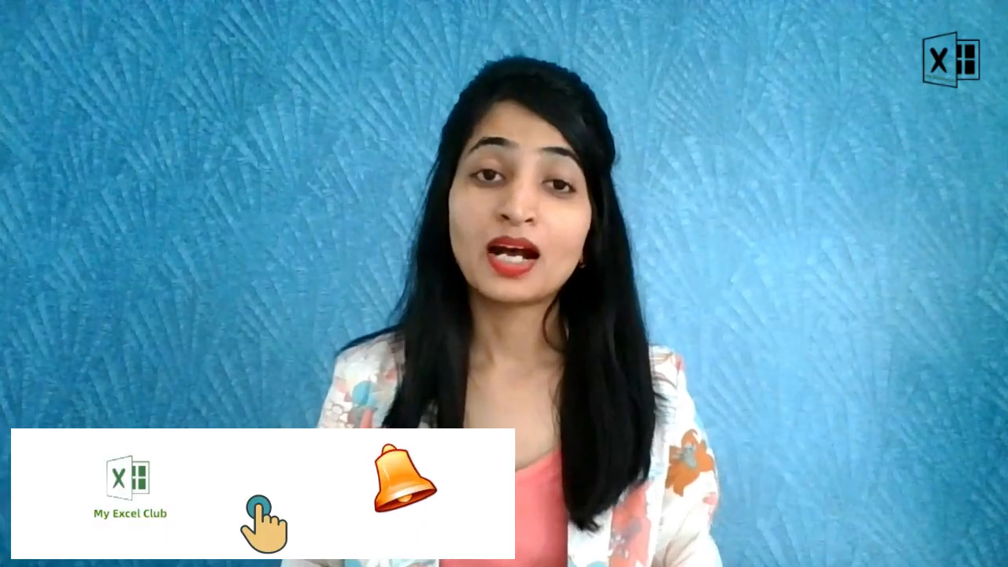